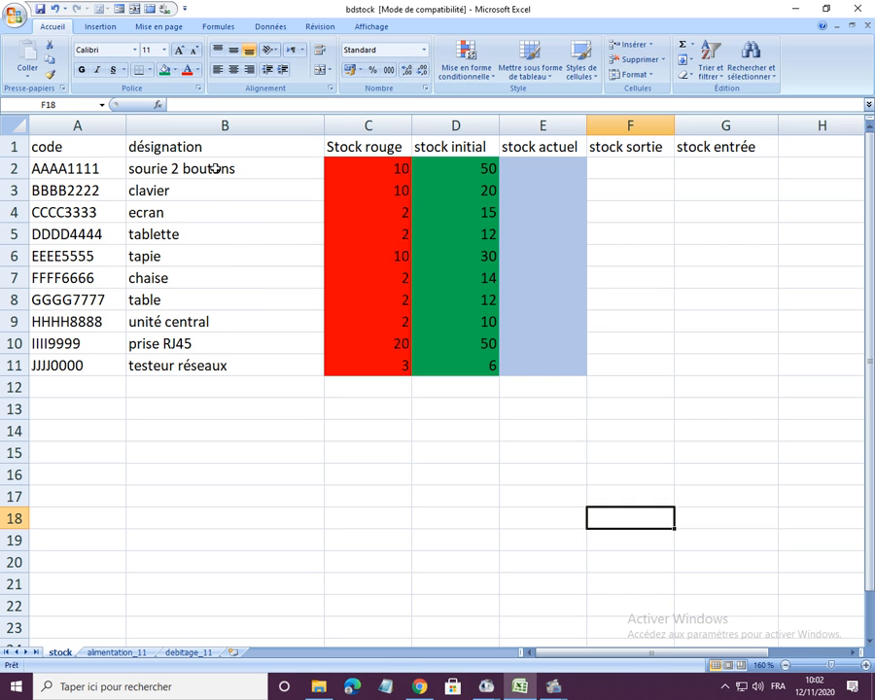
# - Review the stock sheet's code, désignation, Stock rouge and stock initial entries and its stock actuel, stock sortie and stock entrée headers
pyautogui.moveTo(98, 169); pyautogui.dragTo(86, 362)
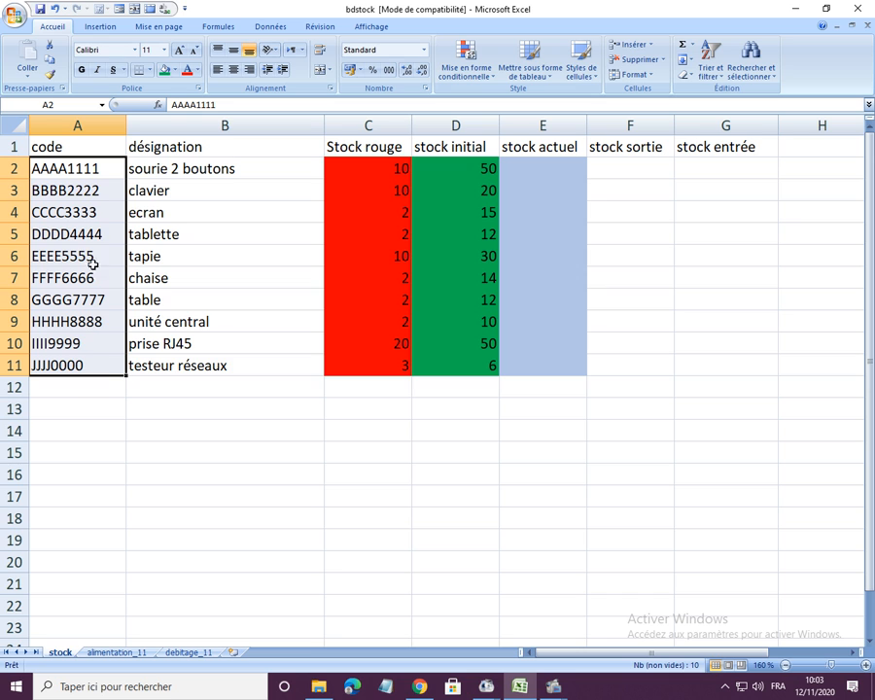
pyautogui.moveTo(169, 168); pyautogui.dragTo(198, 361)
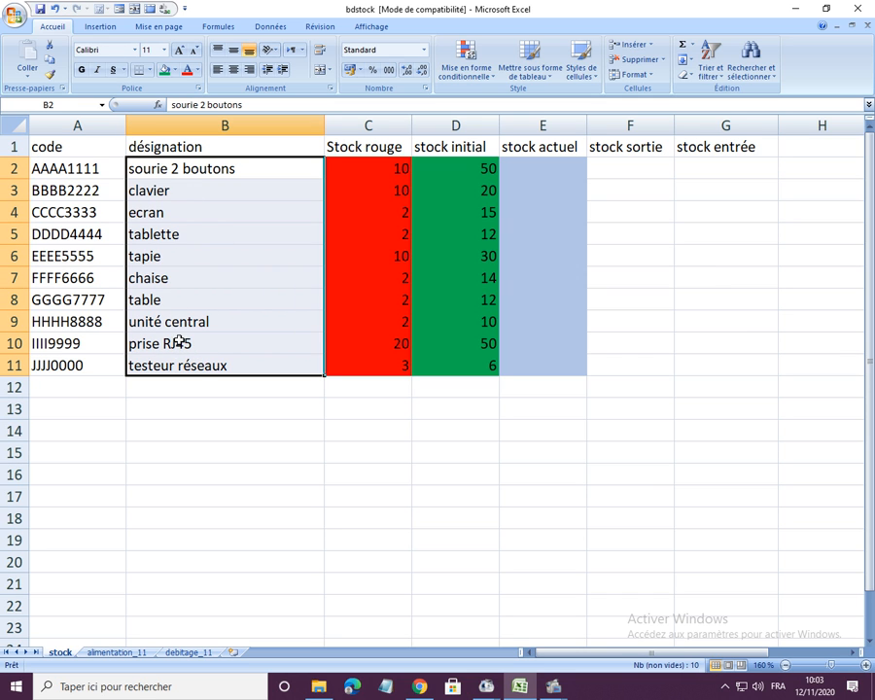
pyautogui.moveTo(384, 165); pyautogui.dragTo(391, 361)
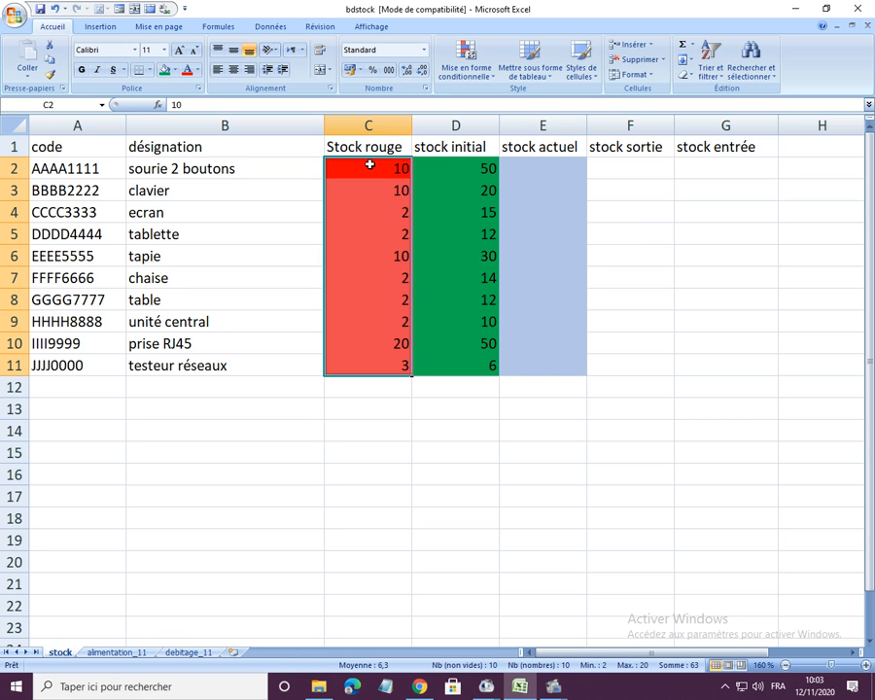
pyautogui.moveTo(451, 167); pyautogui.dragTo(466, 368)
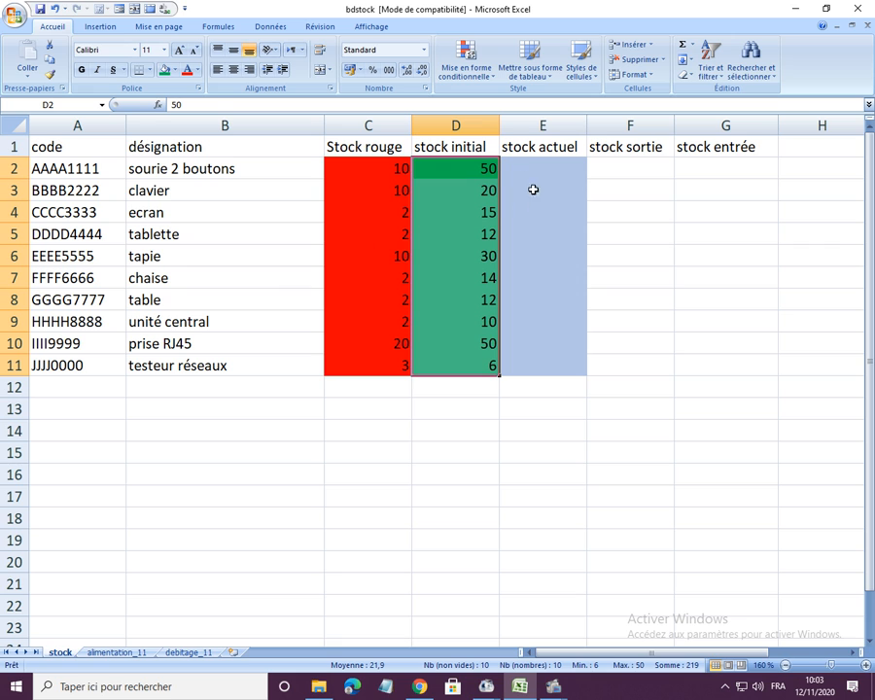
pyautogui.click(527, 157)
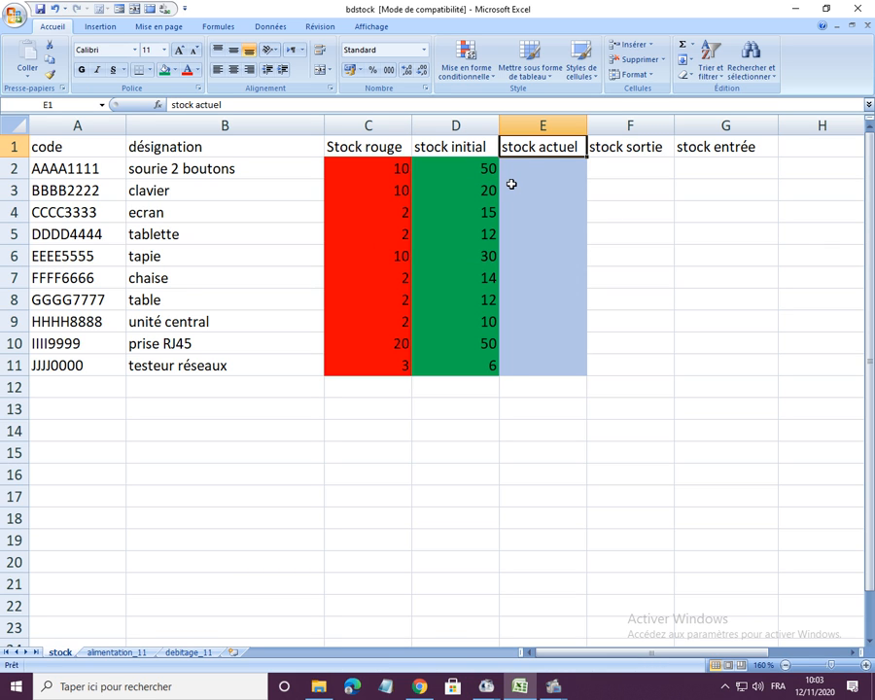
pyautogui.click(622, 153)
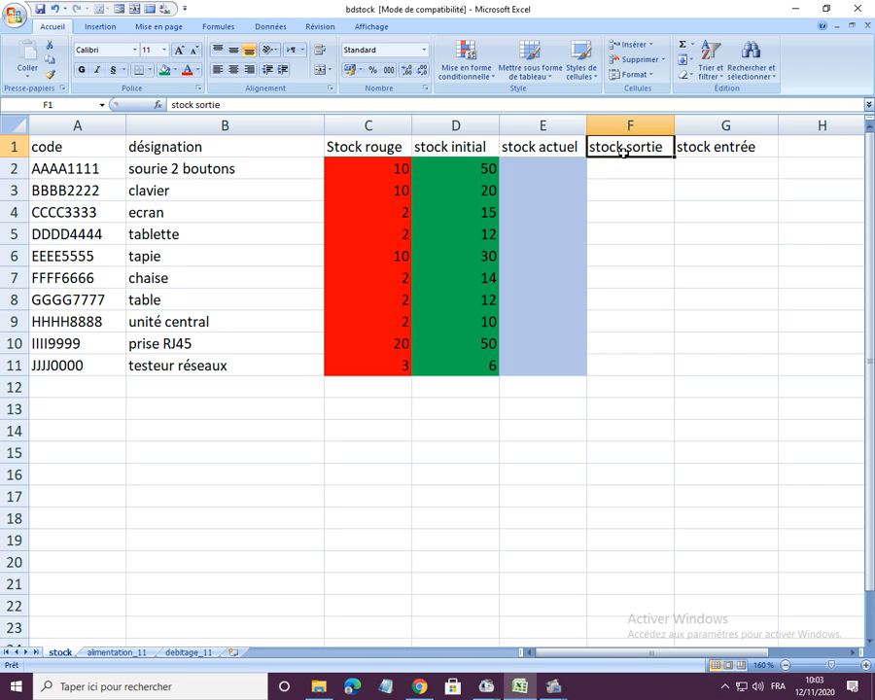
pyautogui.click(715, 149)
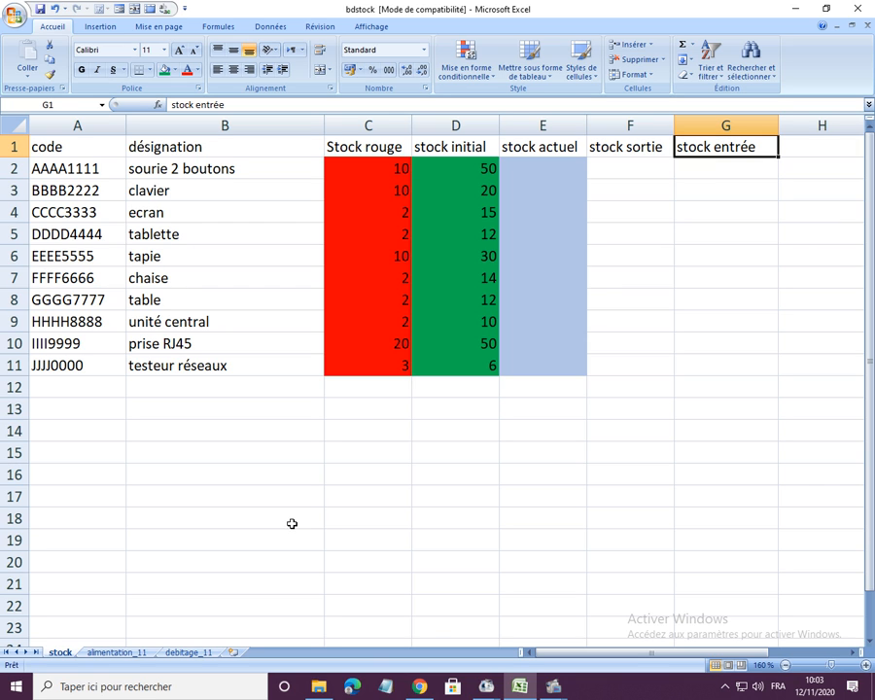
# - Examine the daily entries on the alimentation_11 and debitage_11 sheets and how they relate to the stock sheet
pyautogui.click(146, 656)
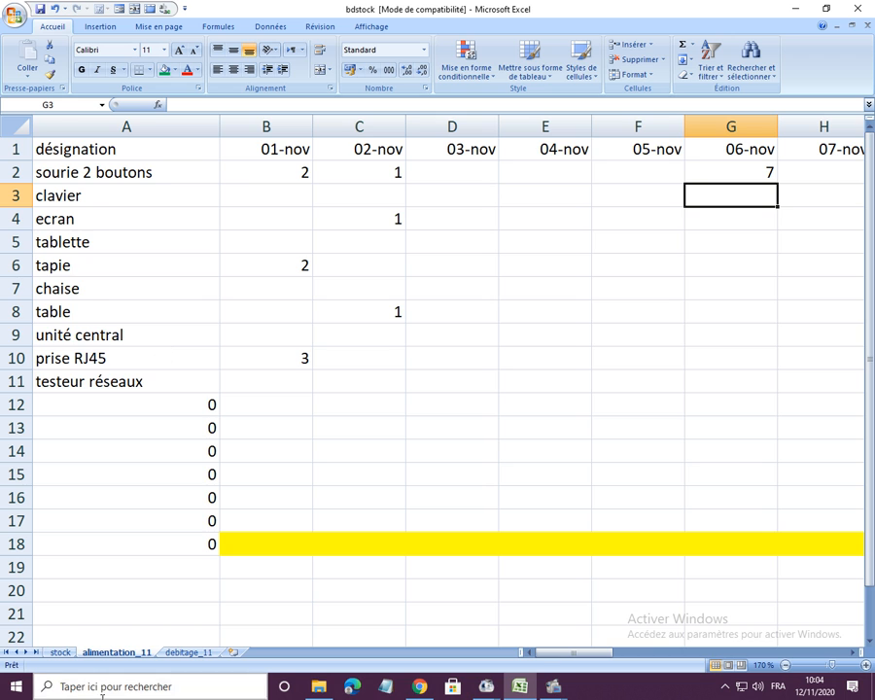
pyautogui.click(62, 653)
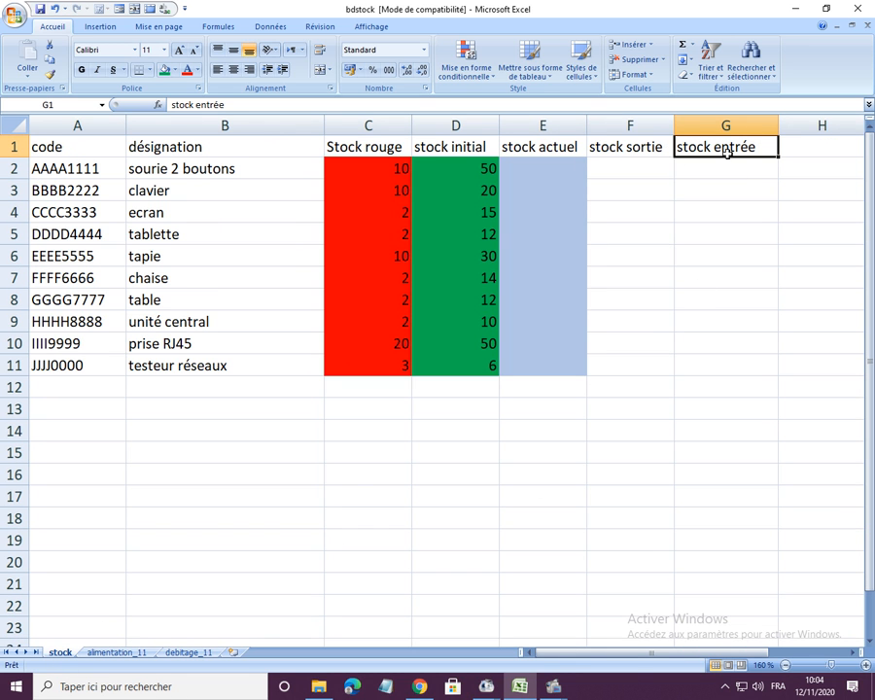
pyautogui.click(121, 653)
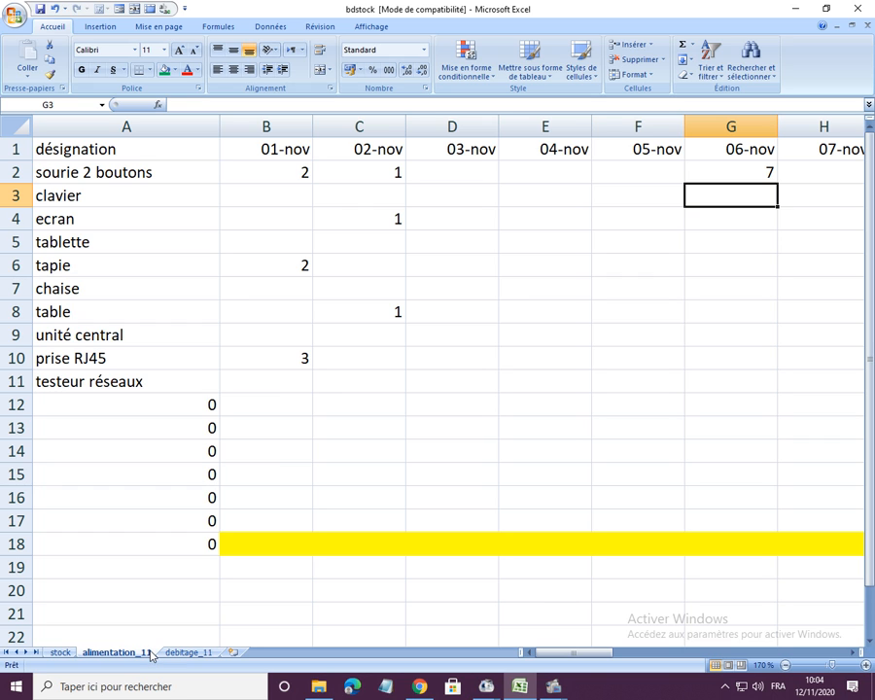
pyautogui.click(183, 654)
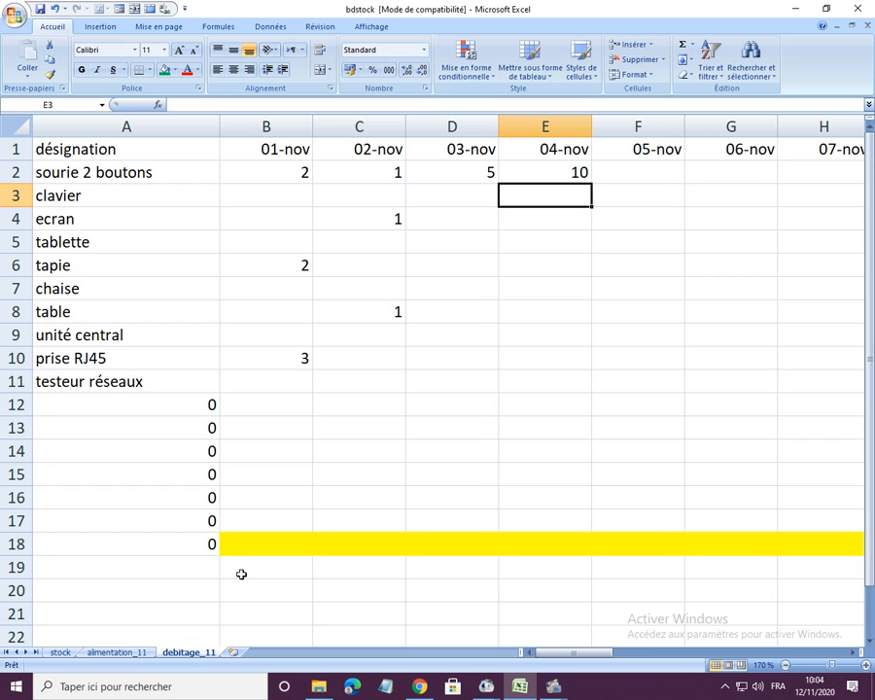
pyautogui.click(108, 654)
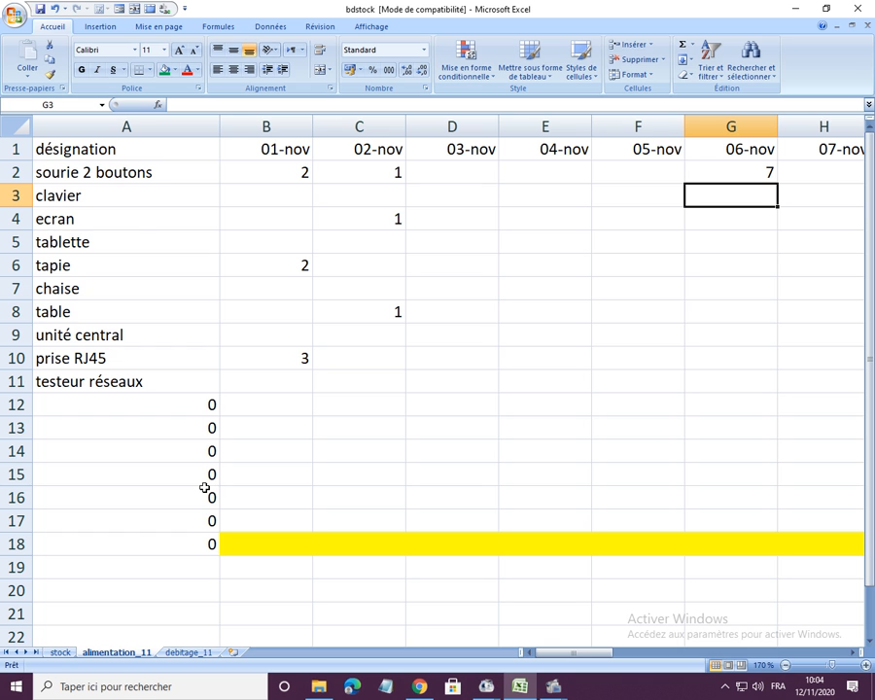
# - Clear the désignation cells A2:A18 on the alimentation_11 sheet
pyautogui.moveTo(125, 170); pyautogui.dragTo(109, 395)
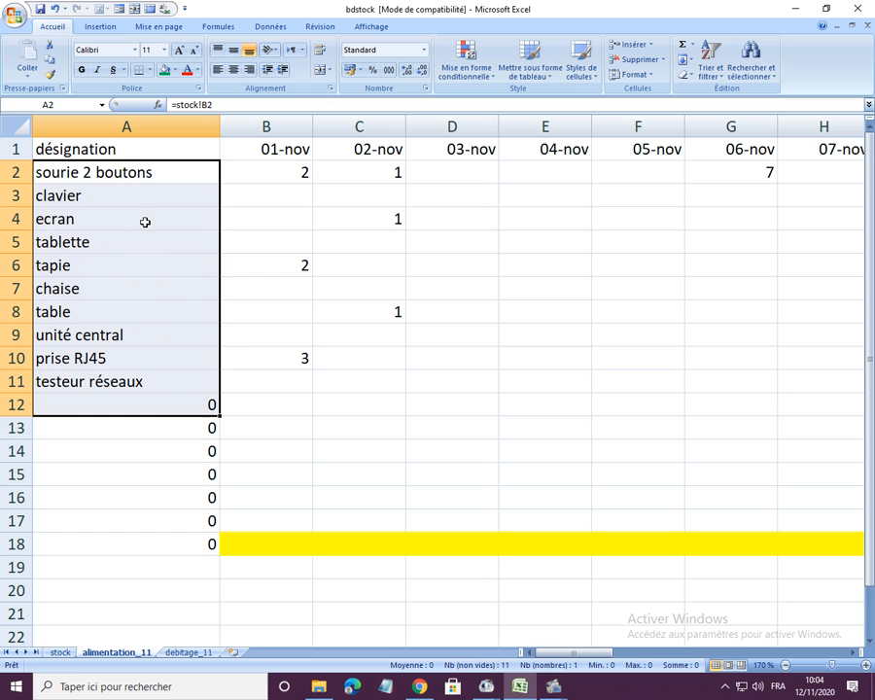
pyautogui.moveTo(155, 173); pyautogui.dragTo(151, 535)
pyautogui.press('Delete')
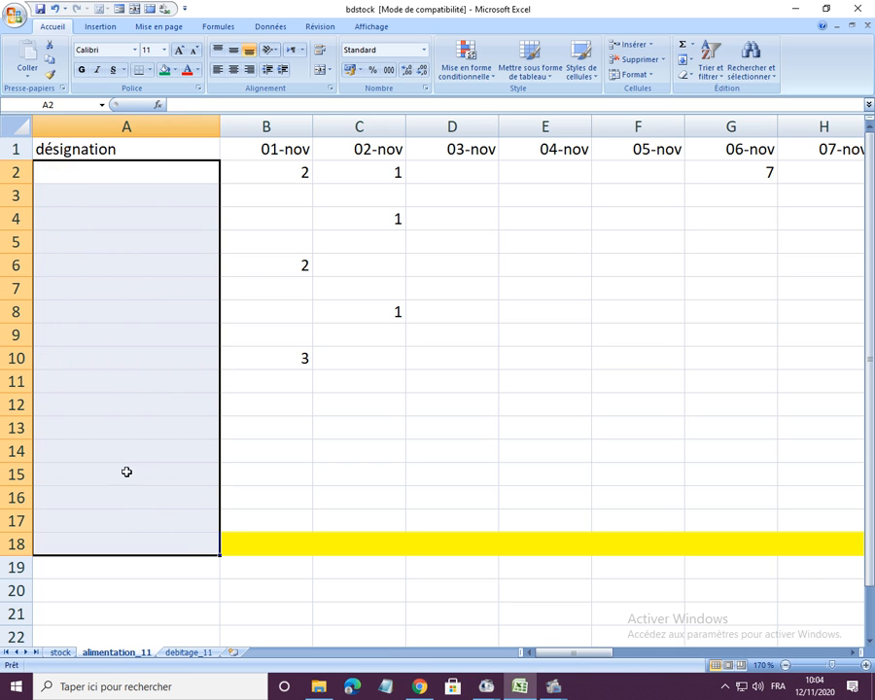
pyautogui.click(75, 180)
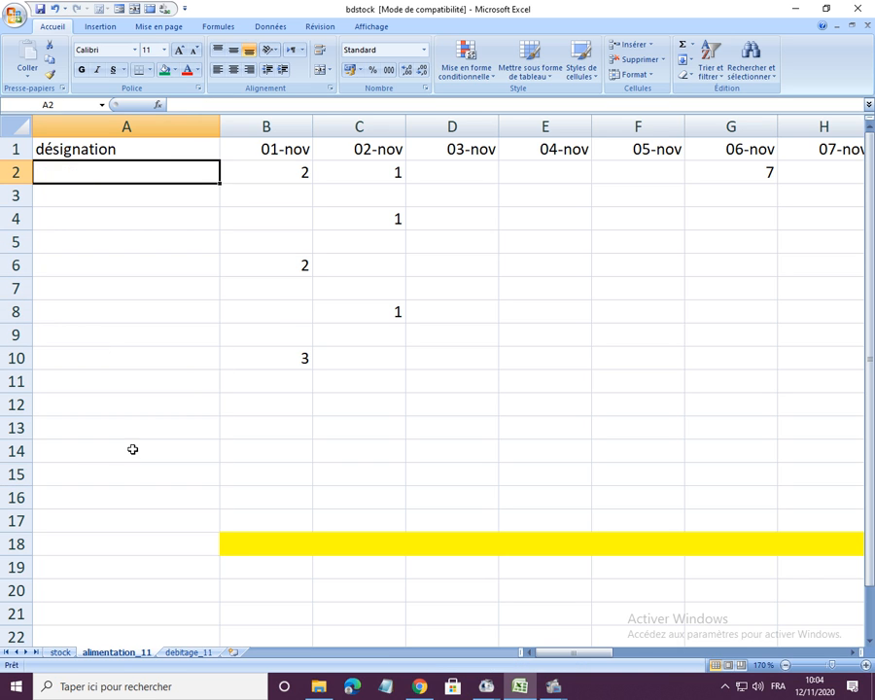
# - Copy the designations in B2:B11 of the stock sheet and paste them at A2 on the alimentation_11 sheet
pyautogui.click(61, 652)
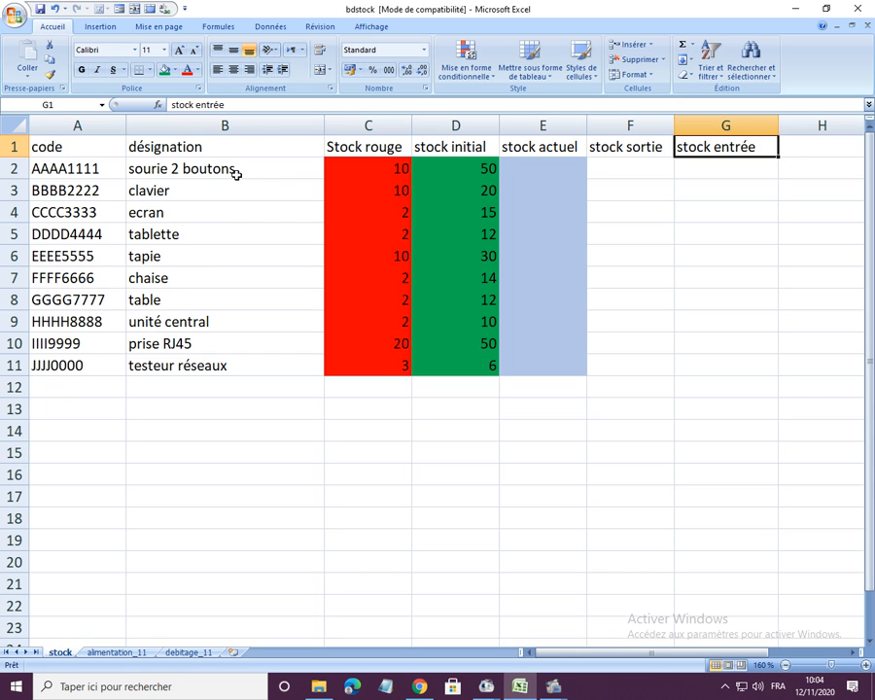
pyautogui.click(124, 652)
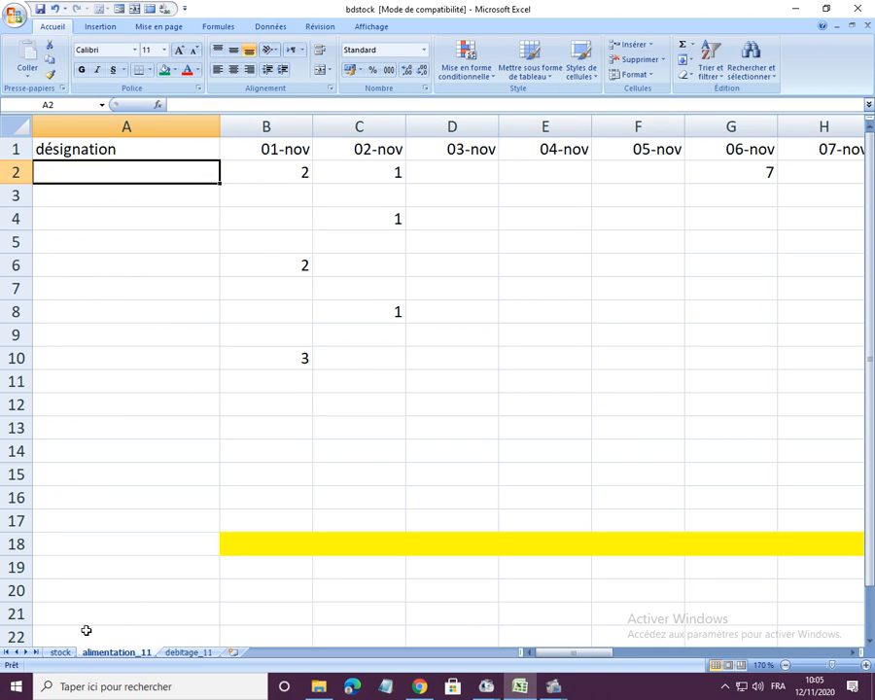
pyautogui.click(62, 652)
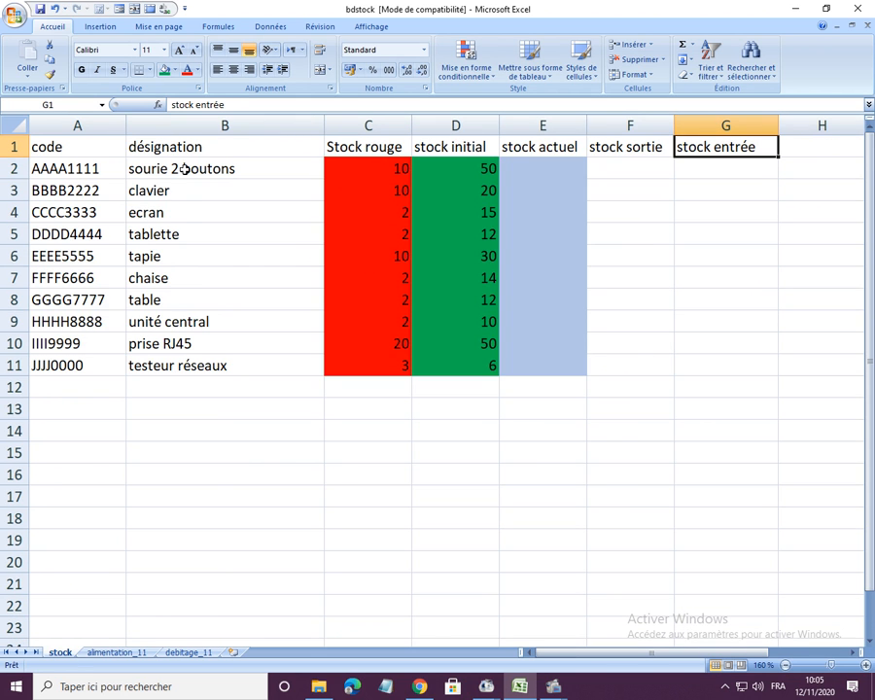
pyautogui.moveTo(185, 169); pyautogui.dragTo(186, 363)
pyautogui.click(50, 59)
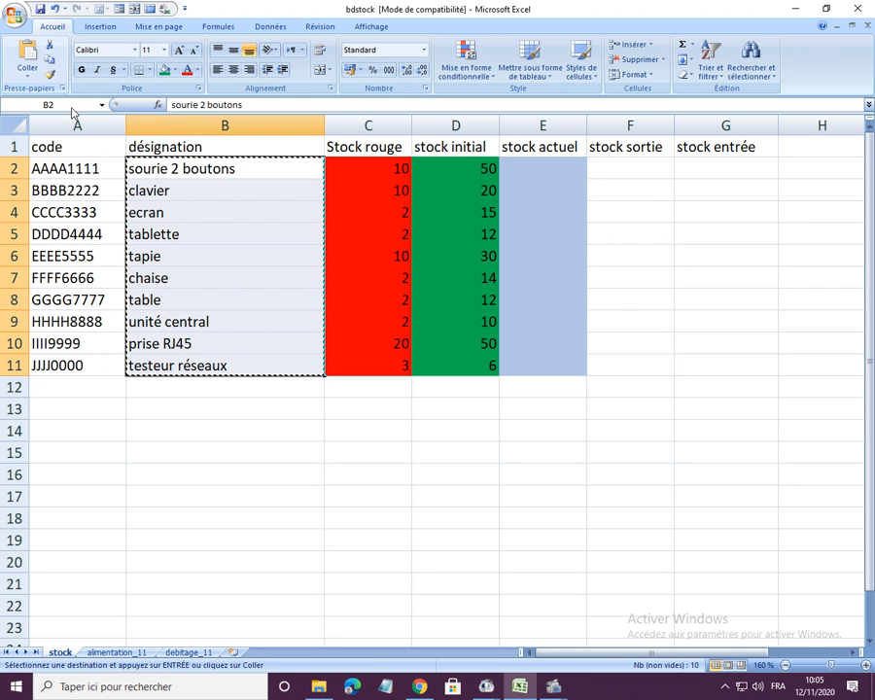
pyautogui.click(138, 657)
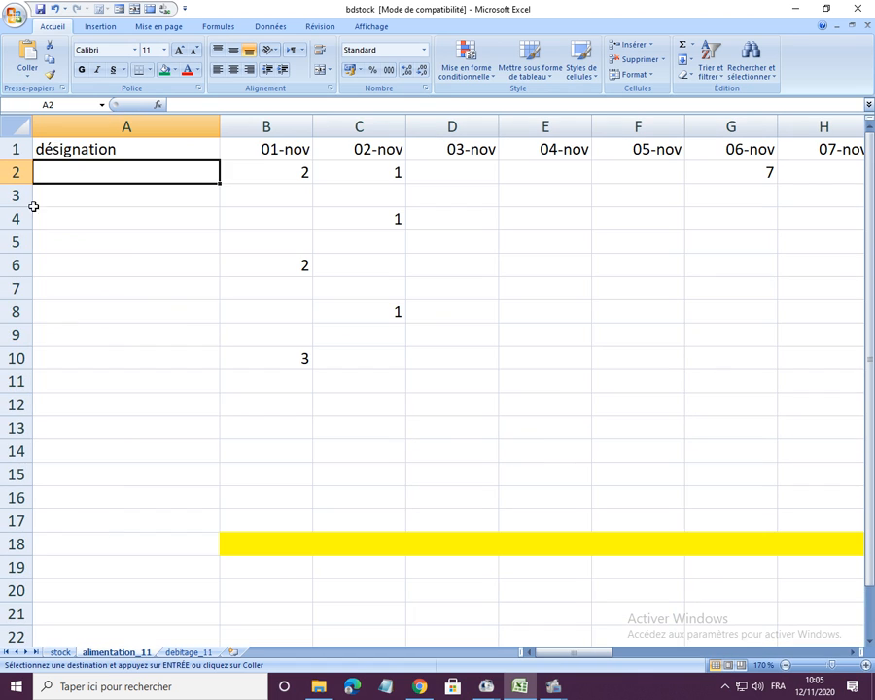
pyautogui.click(27, 56)
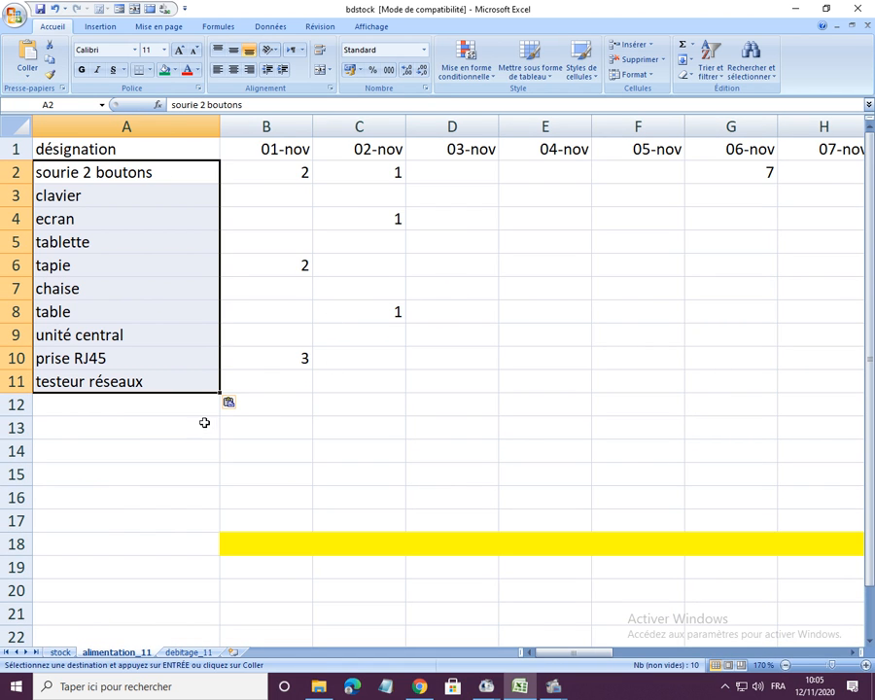
# - Add the new designation "testeur de courant" in cell B12 of the stock sheet
pyautogui.click(58, 653)
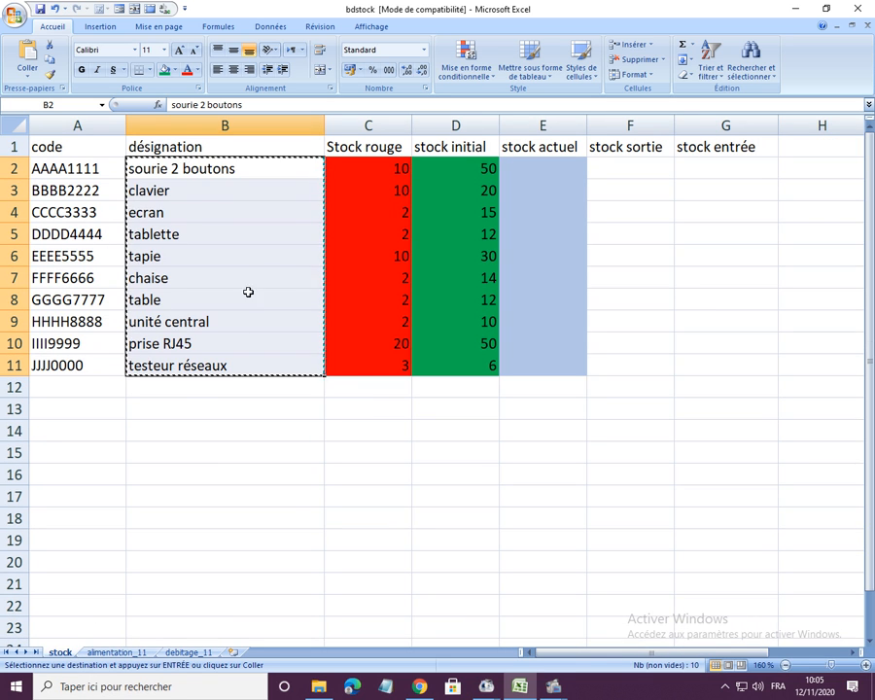
pyautogui.click(187, 390)
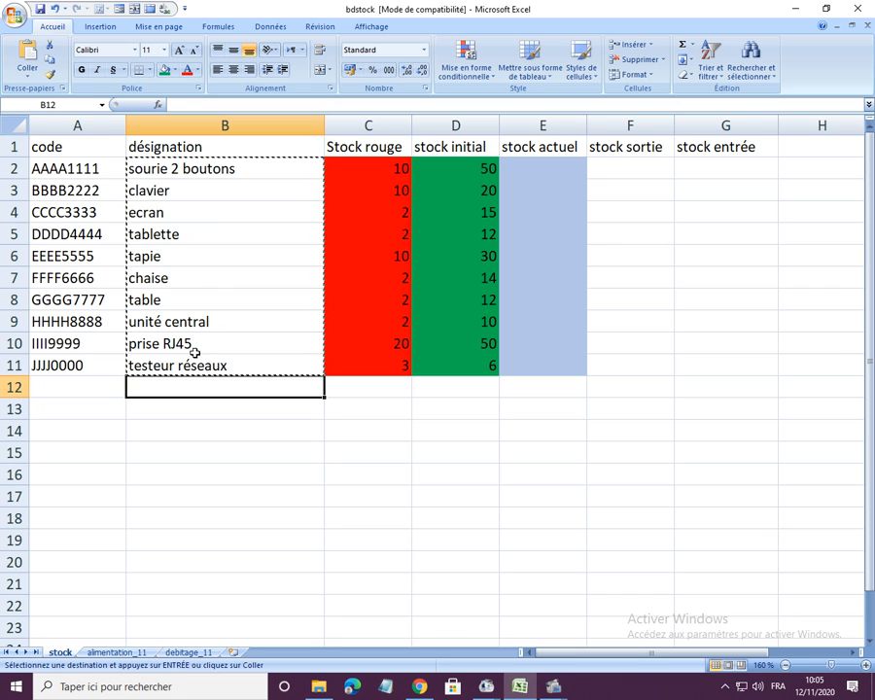
pyautogui.write('testeur réseaux')
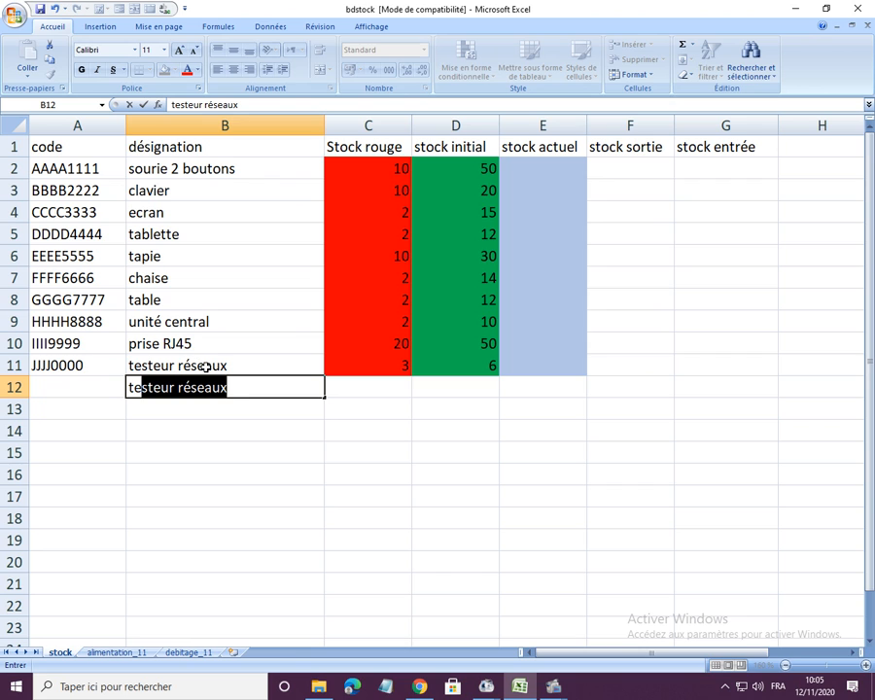
pyautogui.moveTo(235, 386); pyautogui.dragTo(170, 387)
pyautogui.doubleClick(208, 389)
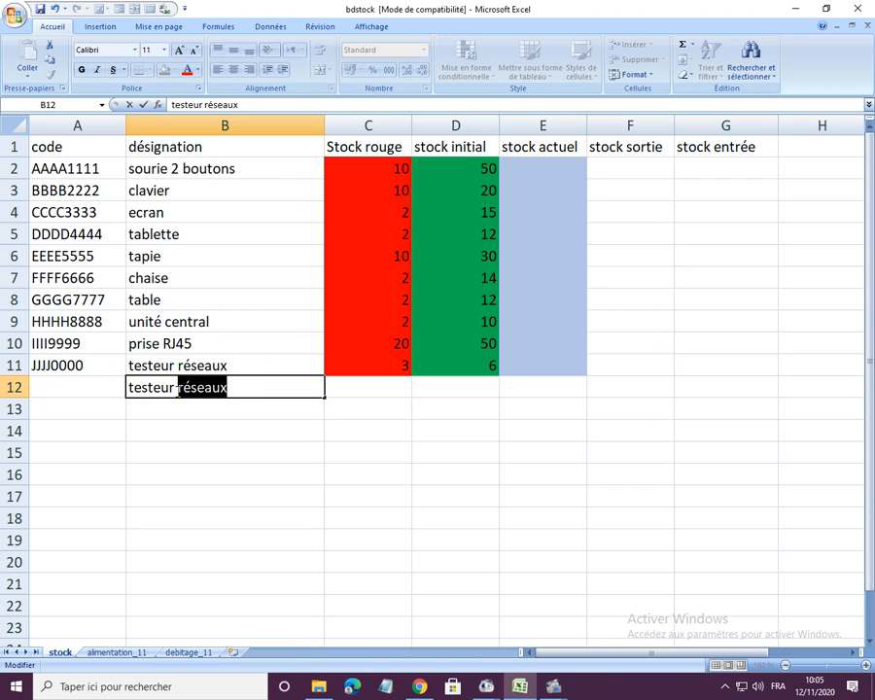
pyautogui.write('de courant')
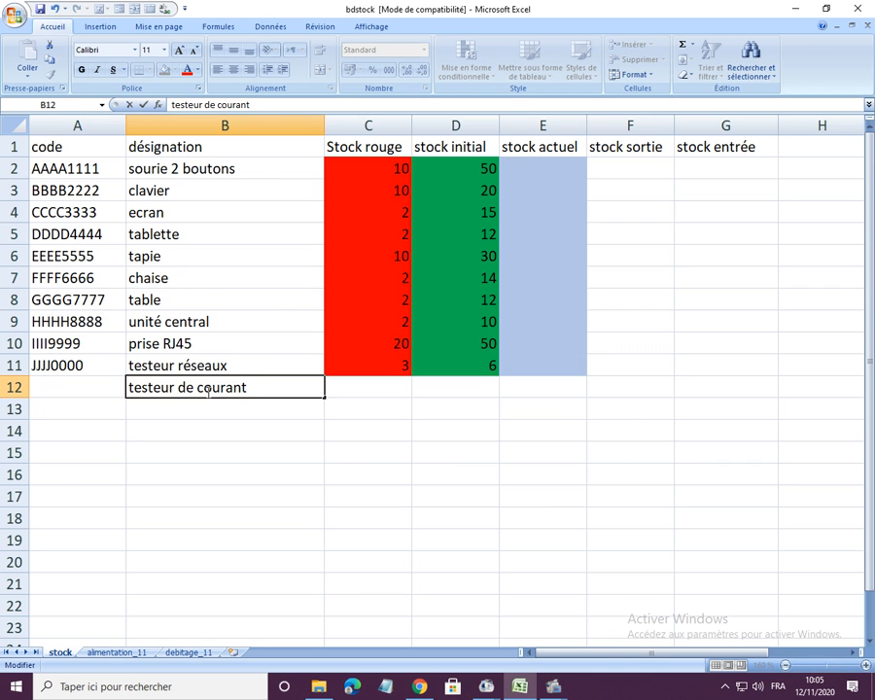
pyautogui.press('Return')
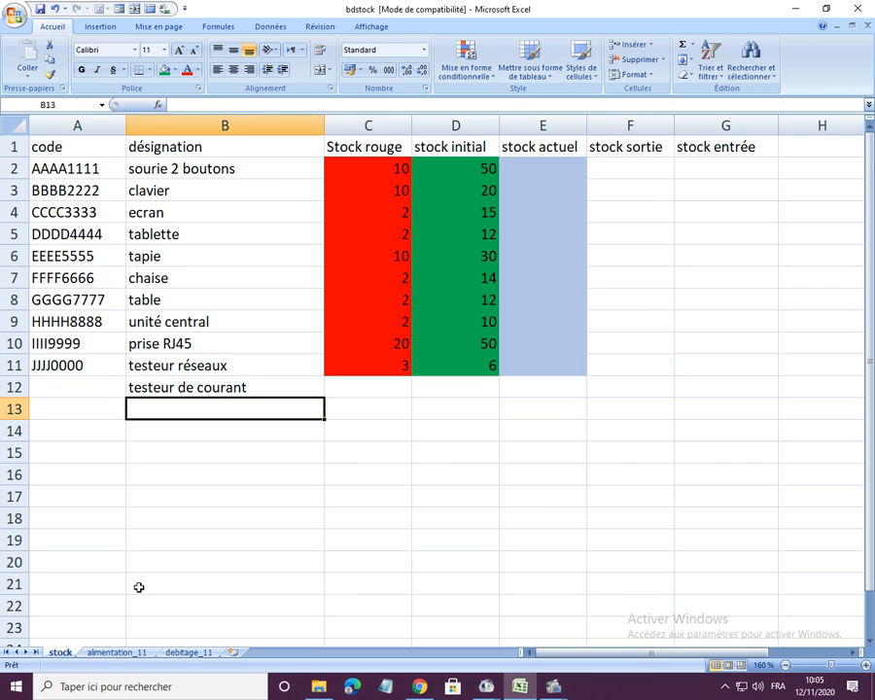
# - Compare the alimentation_11 designations with the stock sheet and clear the pasted ones in A2:A12
pyautogui.click(118, 653)
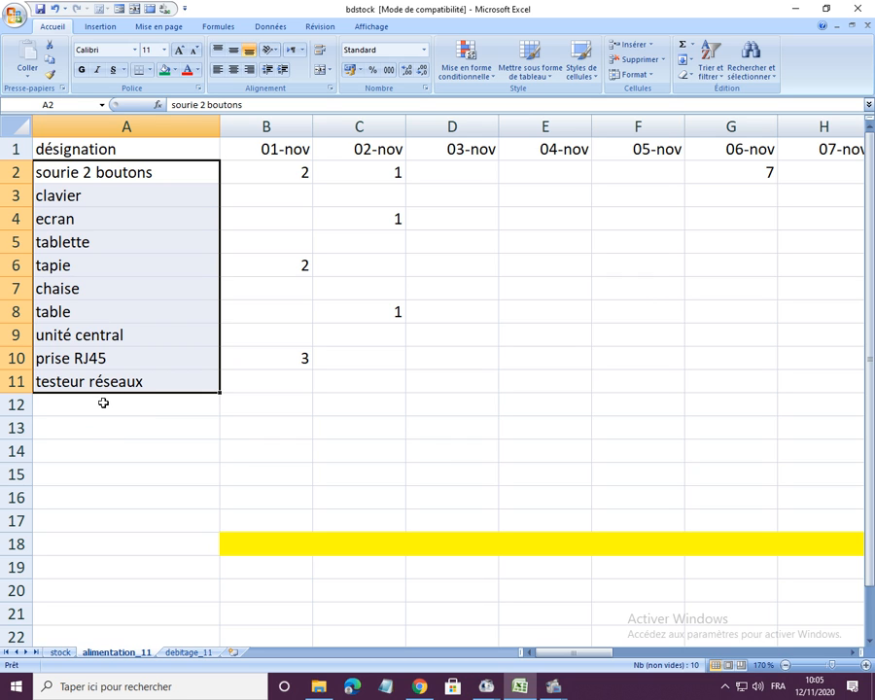
pyautogui.click(114, 401)
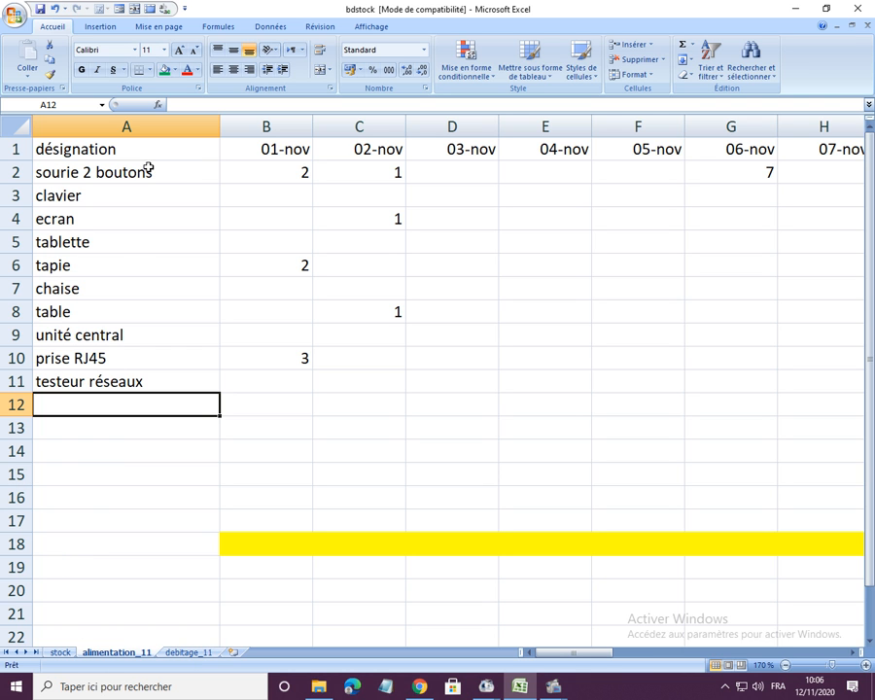
pyautogui.click(60, 652)
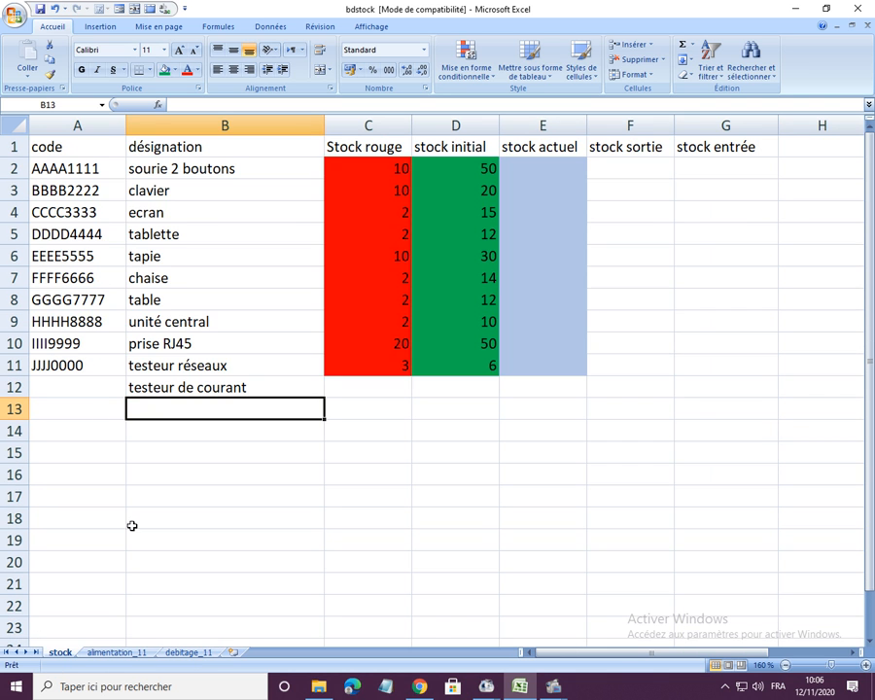
pyautogui.click(137, 652)
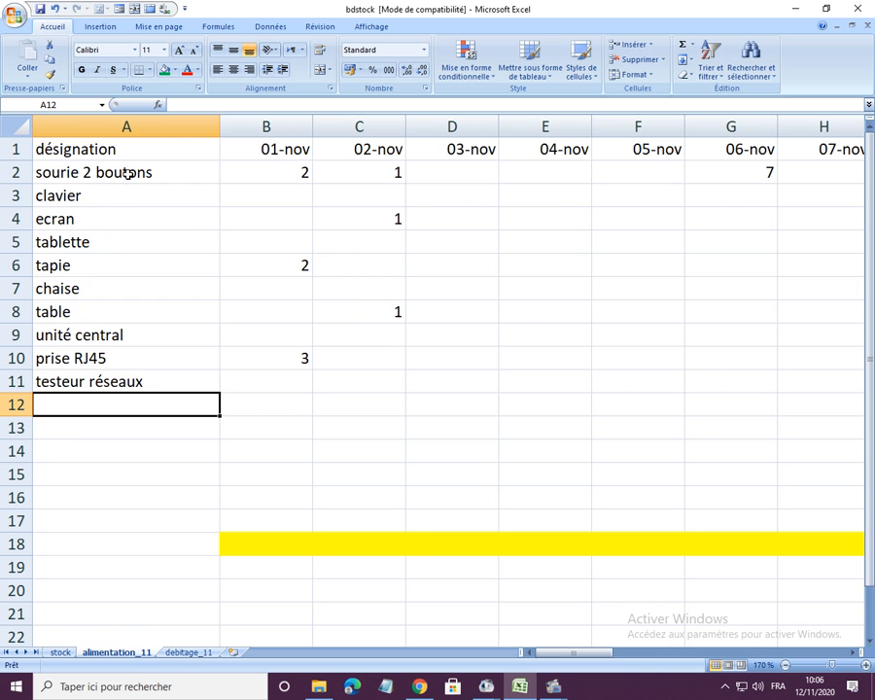
pyautogui.moveTo(127, 172); pyautogui.dragTo(148, 389)
pyautogui.press('Delete')
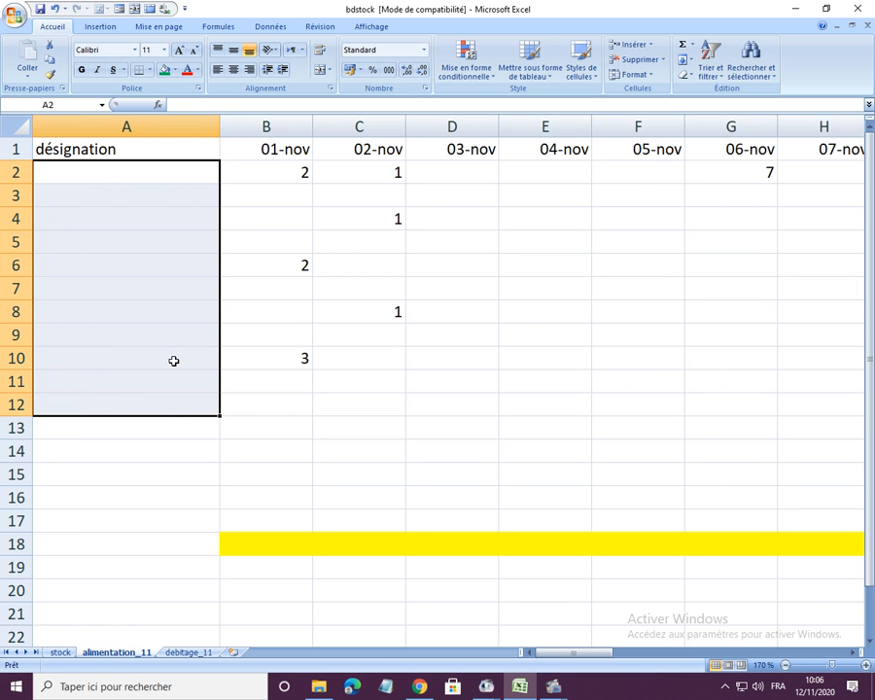
# - Link cell A2 of the alimentation_11 sheet to the first designation in the stock sheet with =stock!B2
pyautogui.click(61, 652)
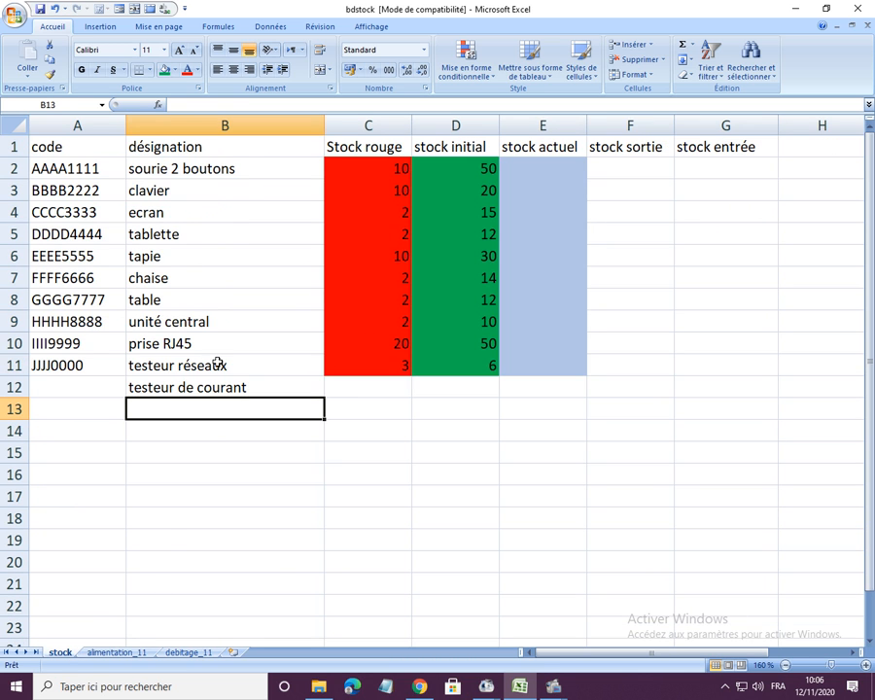
pyautogui.moveTo(235, 169); pyautogui.dragTo(229, 391)
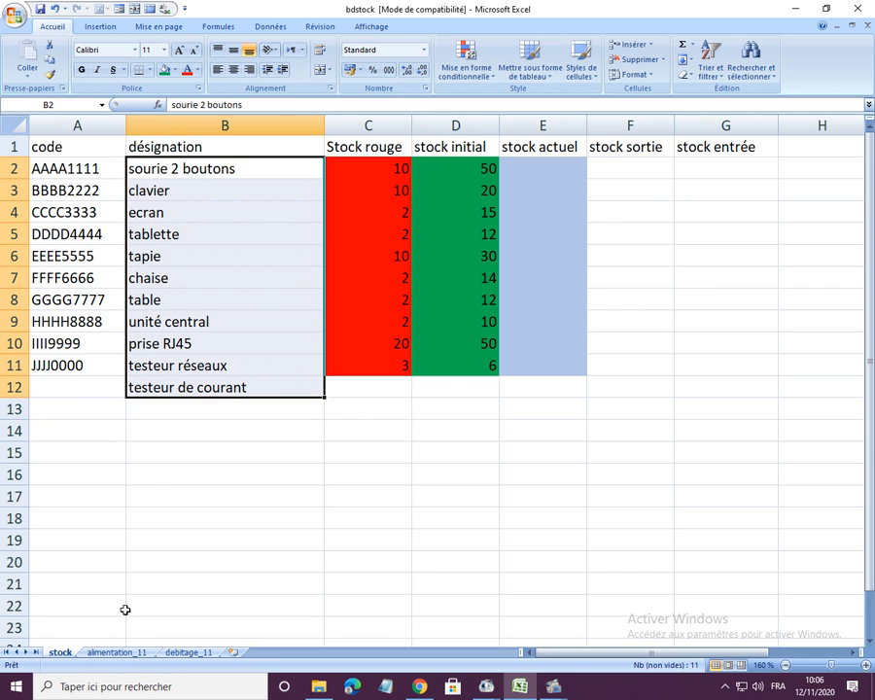
pyautogui.click(121, 652)
pyautogui.click(76, 165)
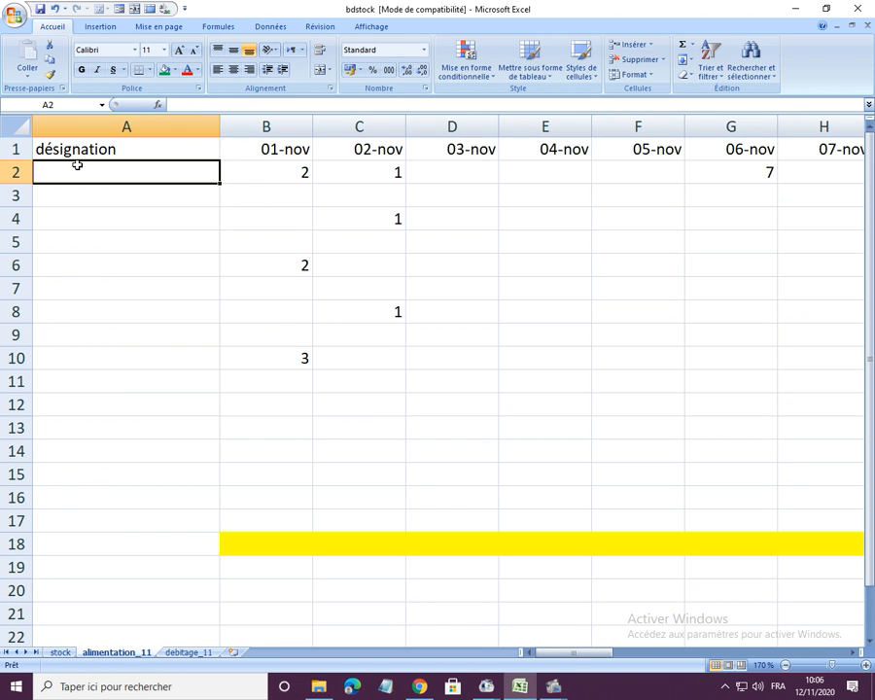
pyautogui.write('=')
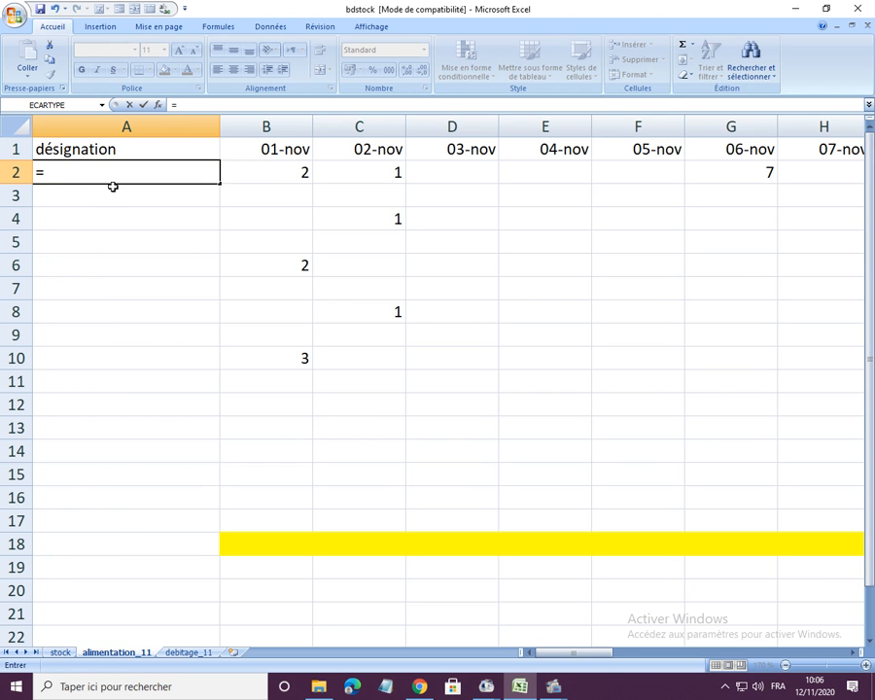
pyautogui.click(60, 651)
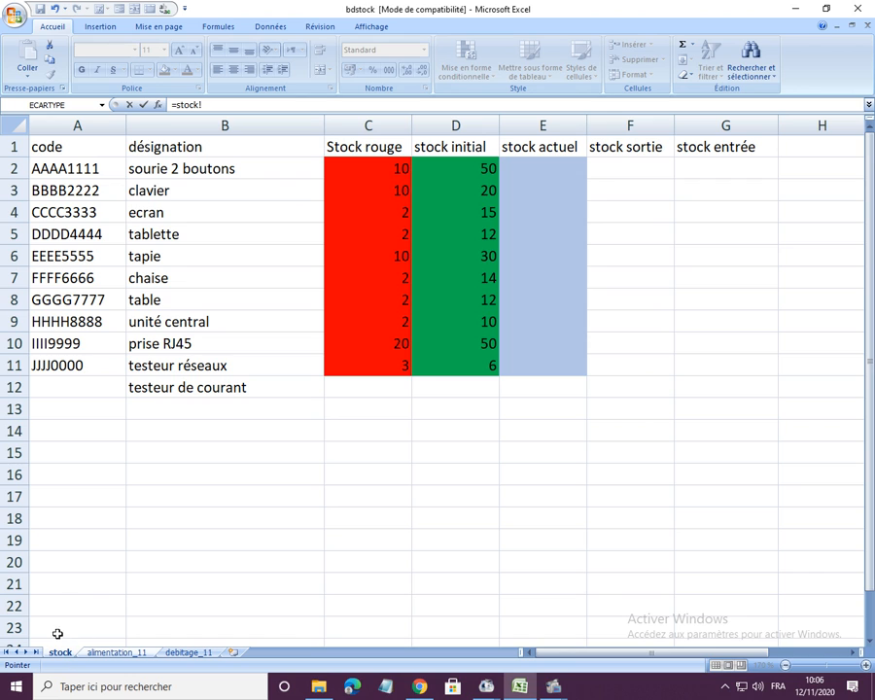
pyautogui.click(170, 167)
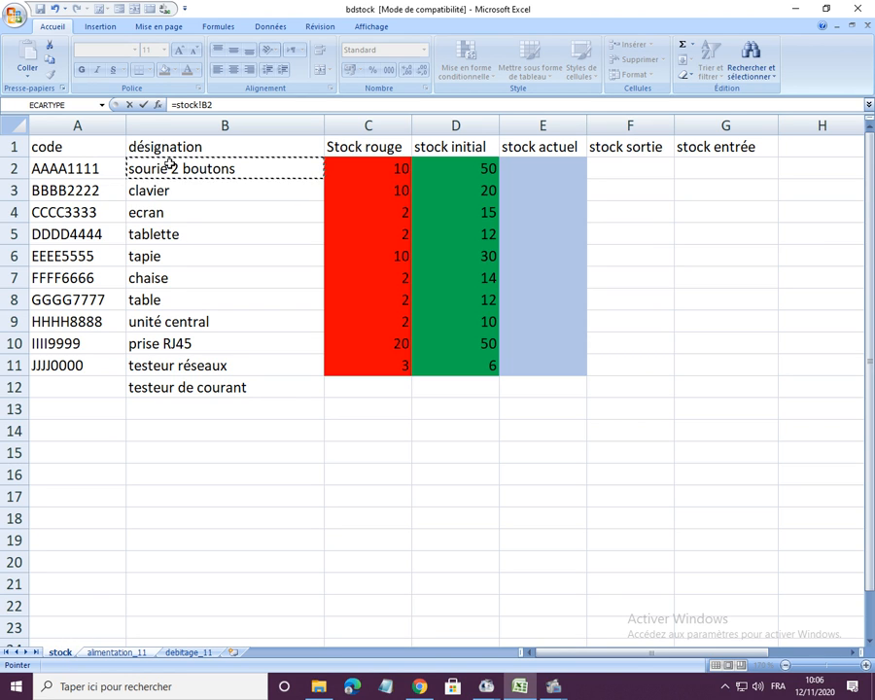
pyautogui.press('Return')
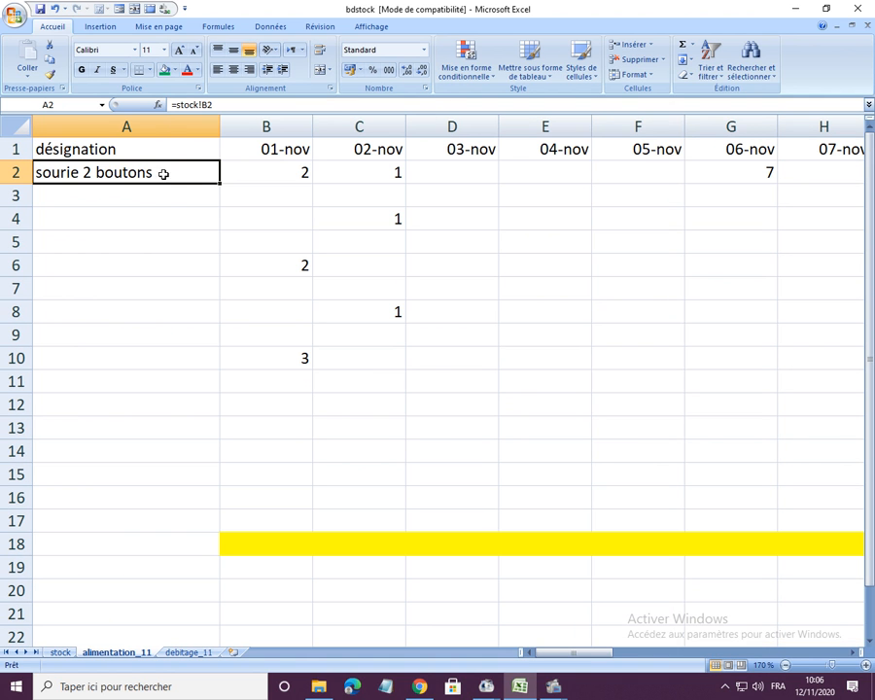
# - Fill the A2 link formula down to A17 on the alimentation_11 sheet and compare it with the stock and debitage_11 sheets
pyautogui.click(61, 651)
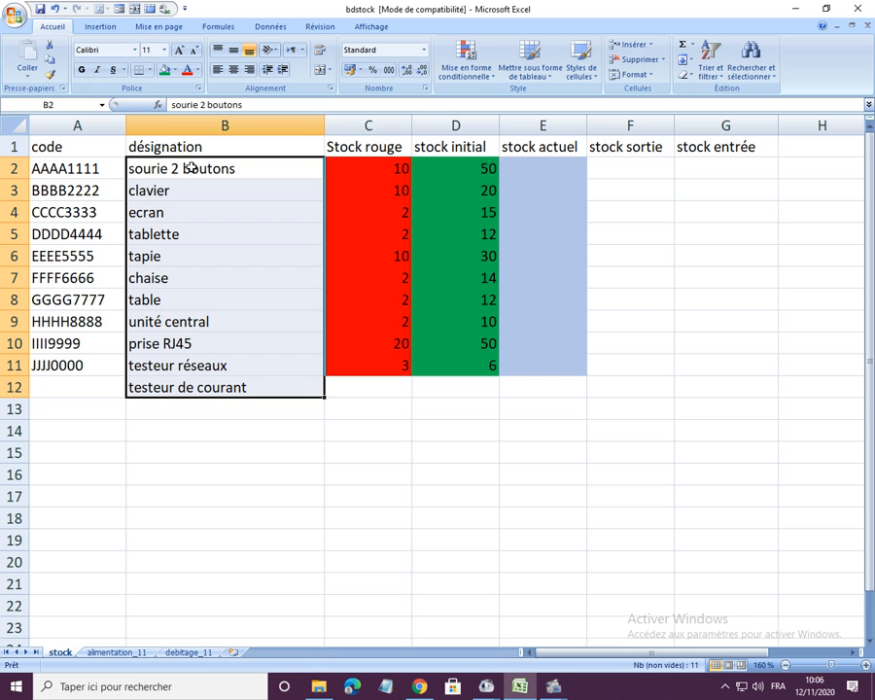
pyautogui.click(117, 651)
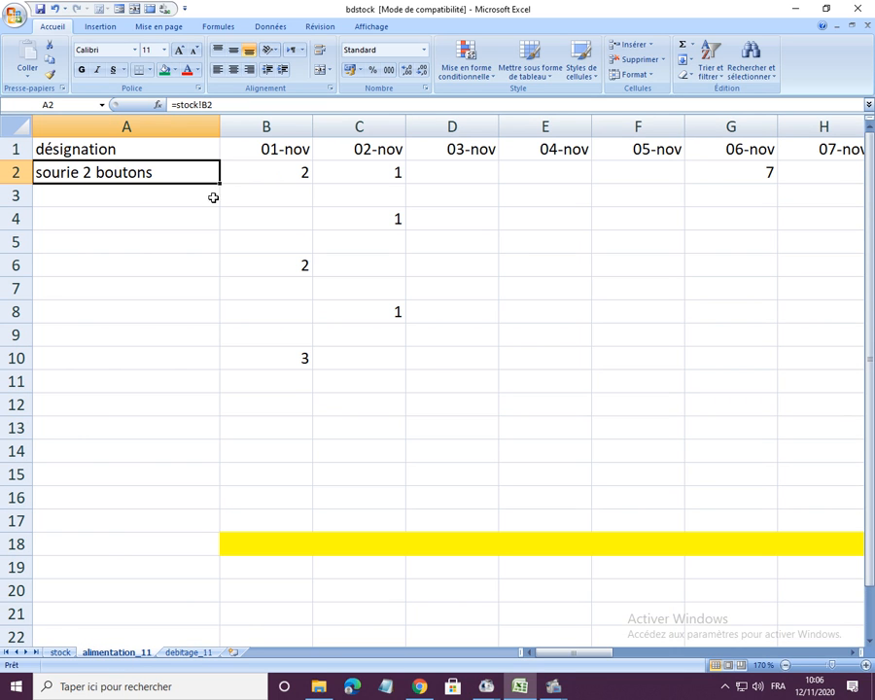
pyautogui.moveTo(219, 184); pyautogui.dragTo(216, 530)
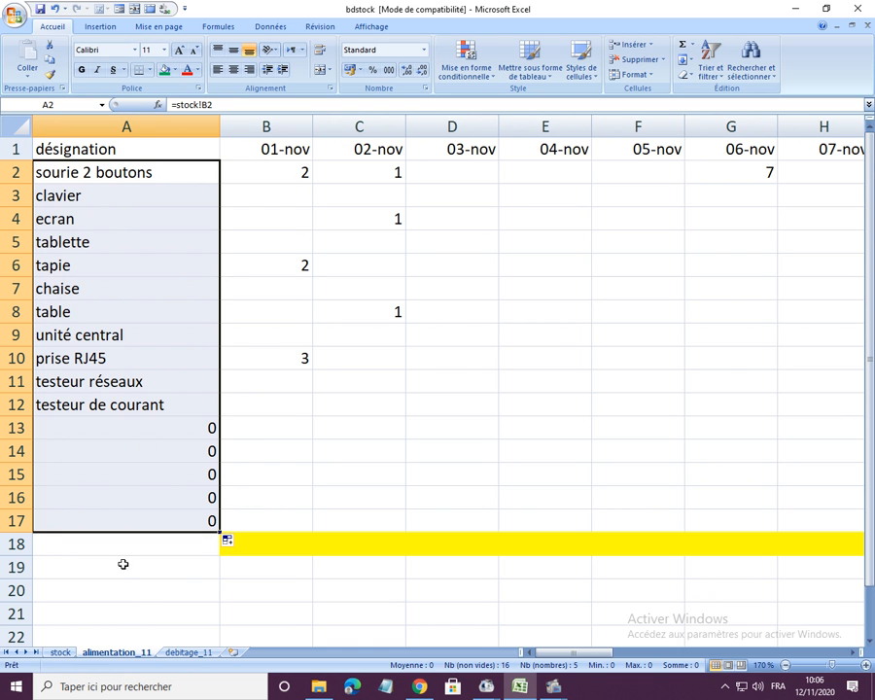
pyautogui.click(60, 651)
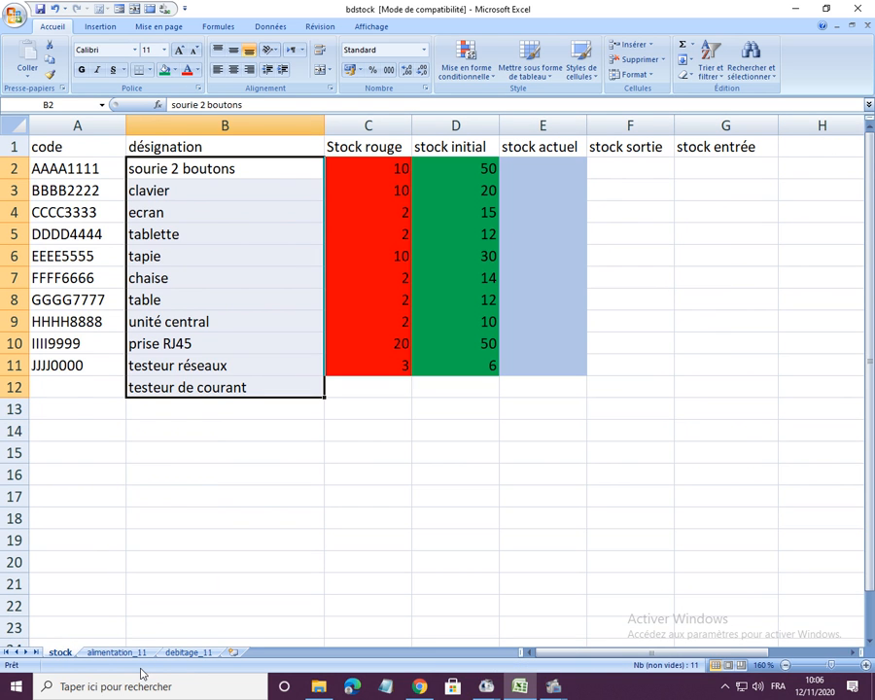
pyautogui.click(191, 651)
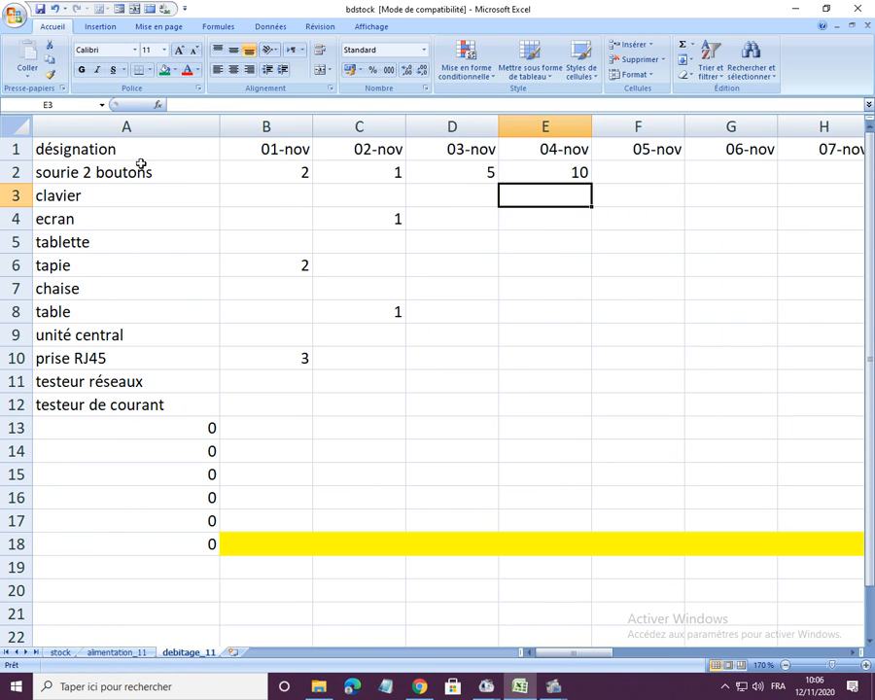
pyautogui.click(129, 653)
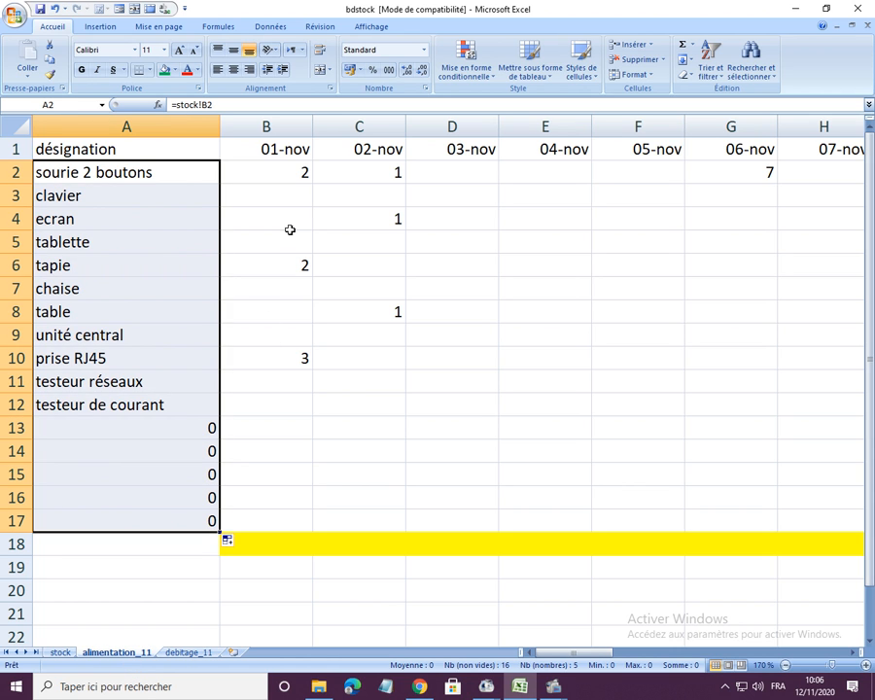
# - Try 01/01, 1/11 and 1/9 in turn as the start date in cell B1 of the alimentation_11 sheet
pyautogui.click(292, 175)
pyautogui.click(262, 149)
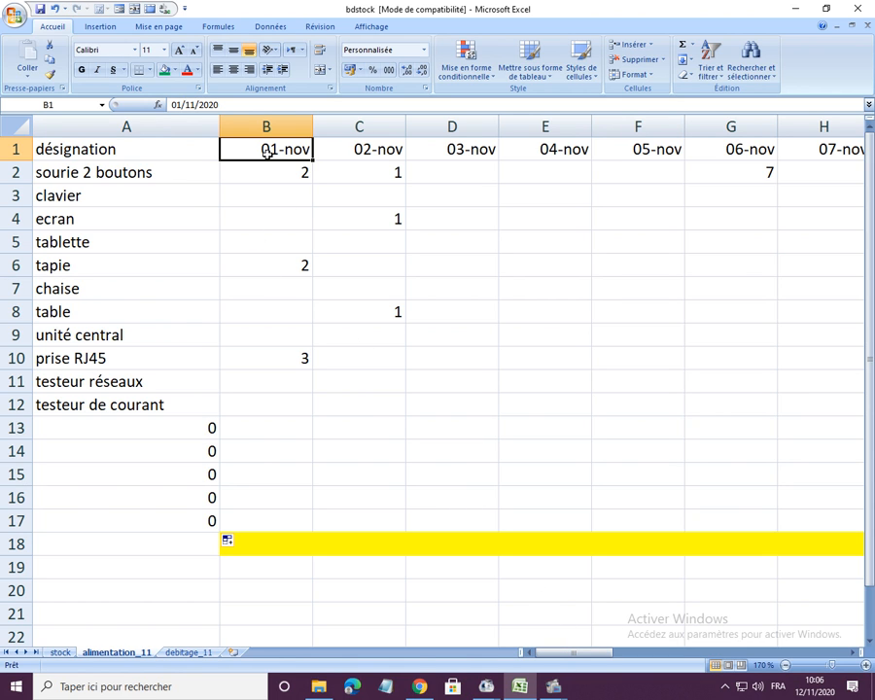
pyautogui.write('01/01')
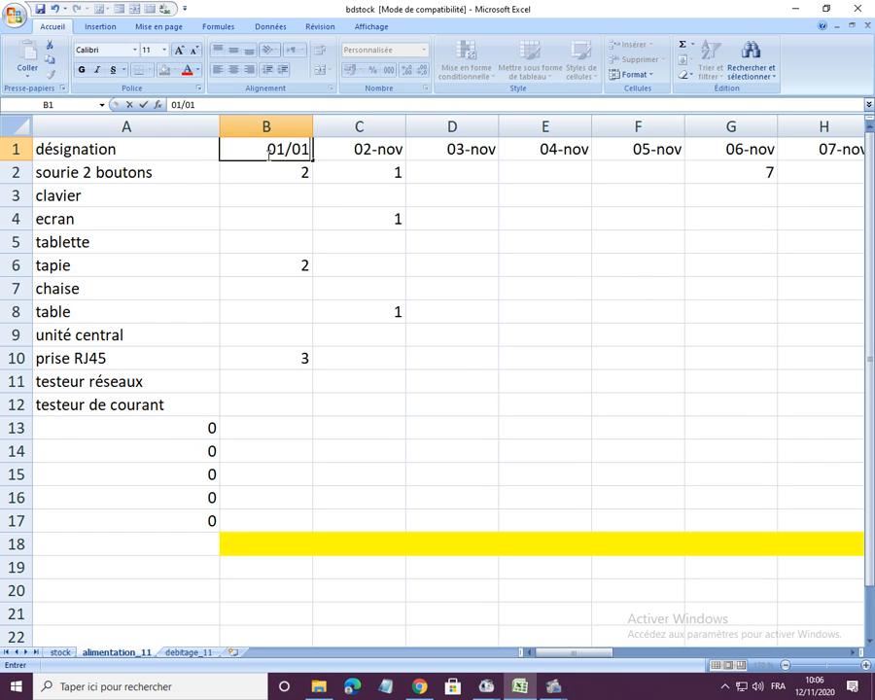
pyautogui.press('Return')
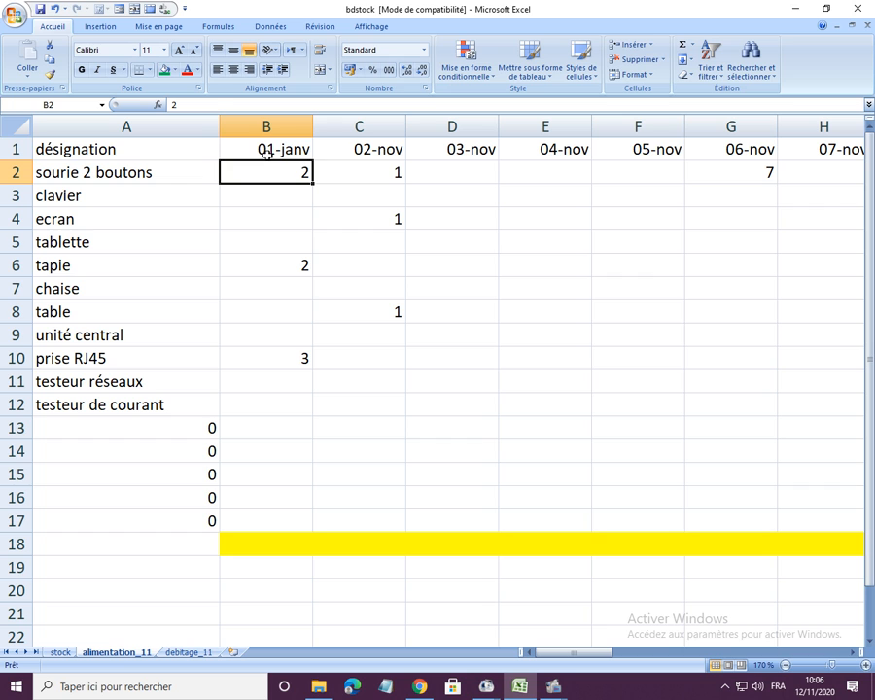
pyautogui.click(266, 153)
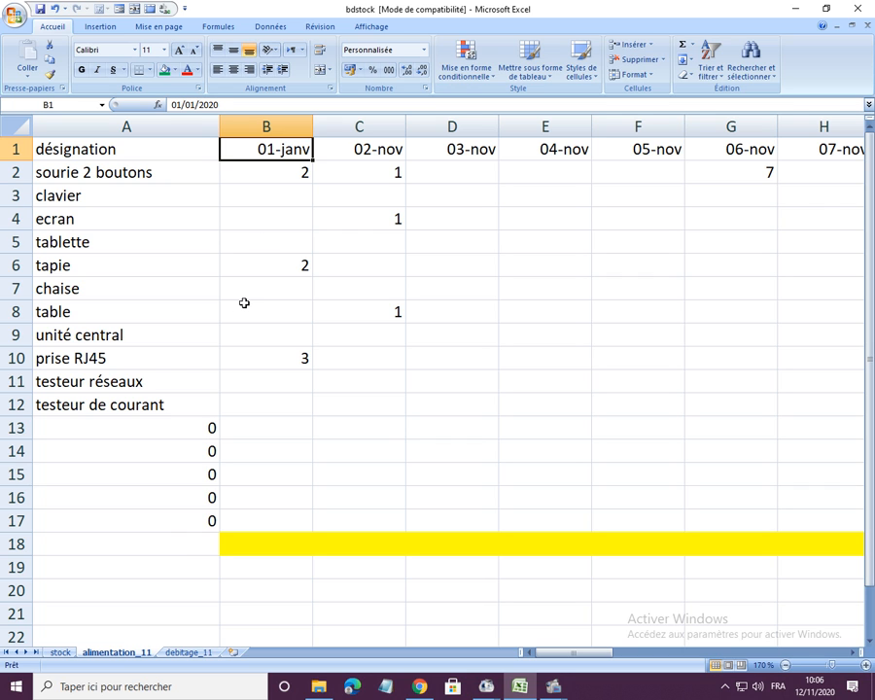
pyautogui.write('1/11')
pyautogui.press('Return')
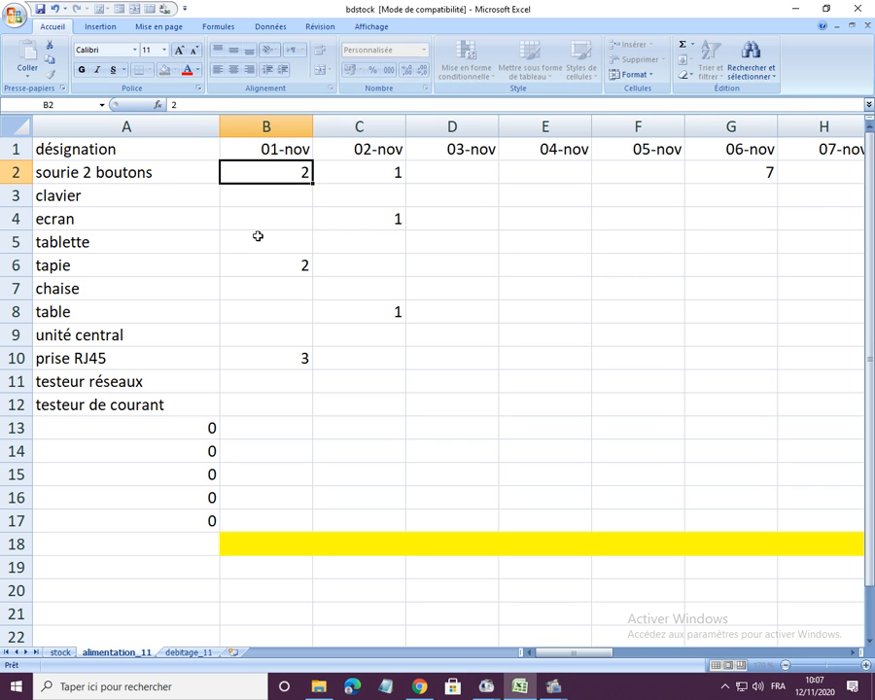
pyautogui.click(292, 148)
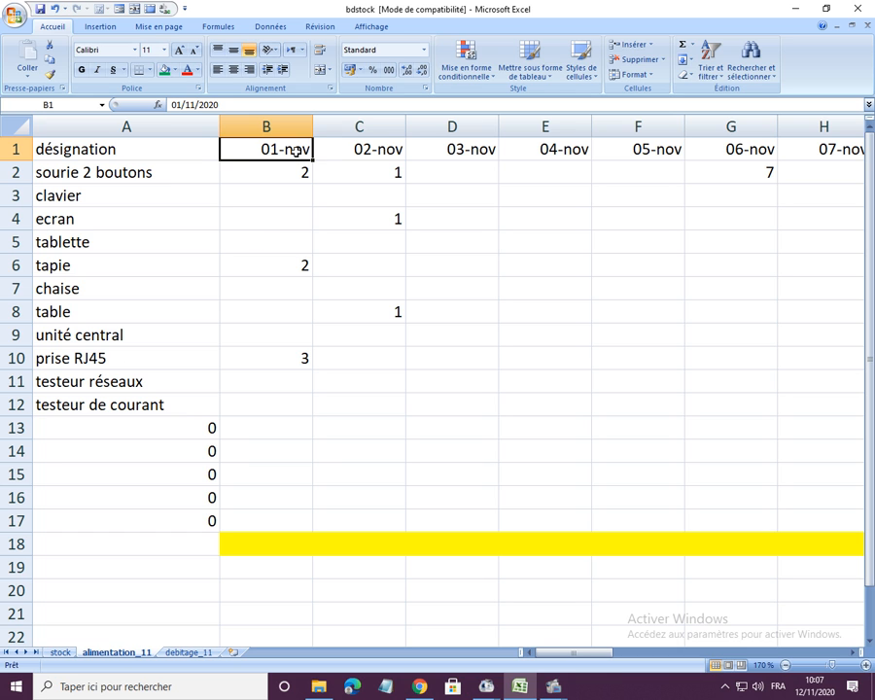
pyautogui.write('1/9')
pyautogui.press('Return')
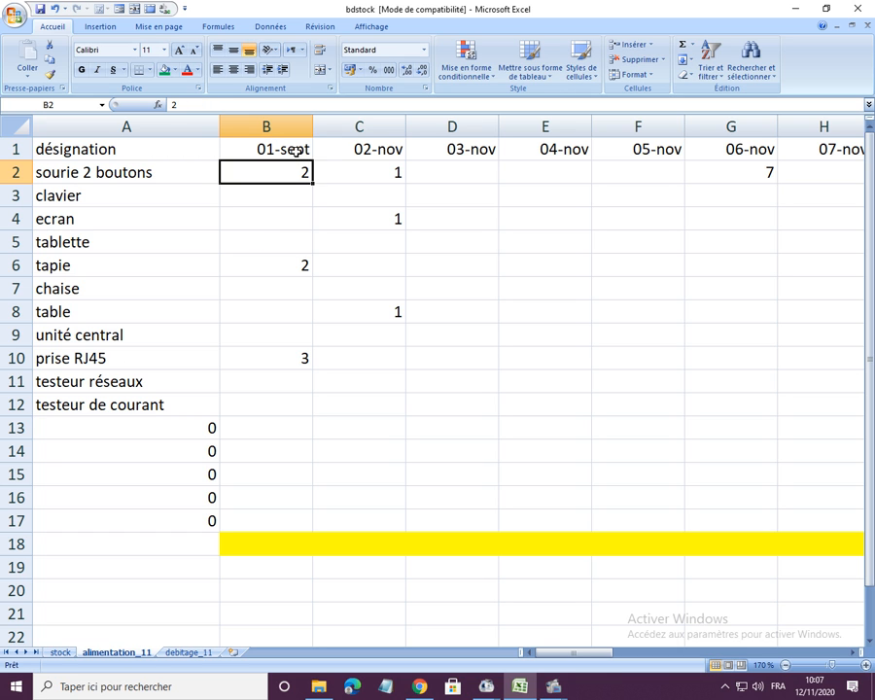
# - Set the start date in B1 to 1/11 and fill the daily dates across row 1 to AE1
pyautogui.click(295, 151)
pyautogui.write('1/11')
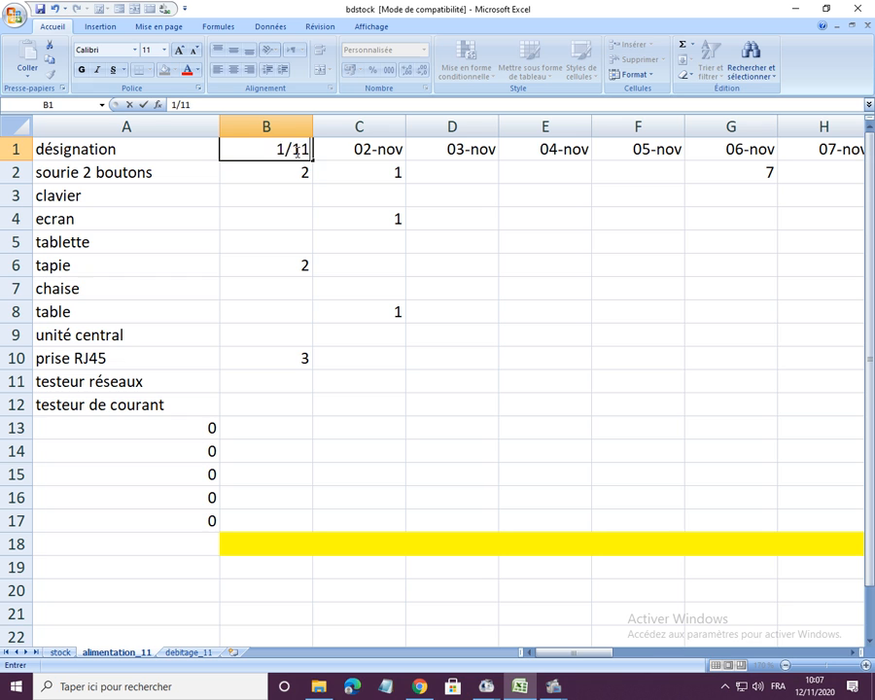
pyautogui.press('Return')
pyautogui.click(301, 148)
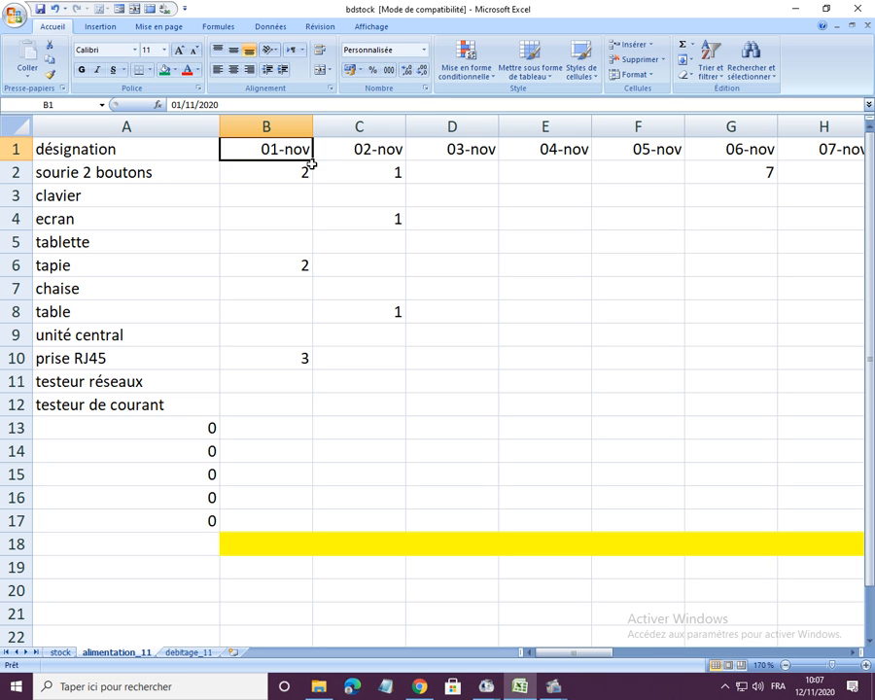
pyautogui.moveTo(313, 159); pyautogui.dragTo(581, 163)
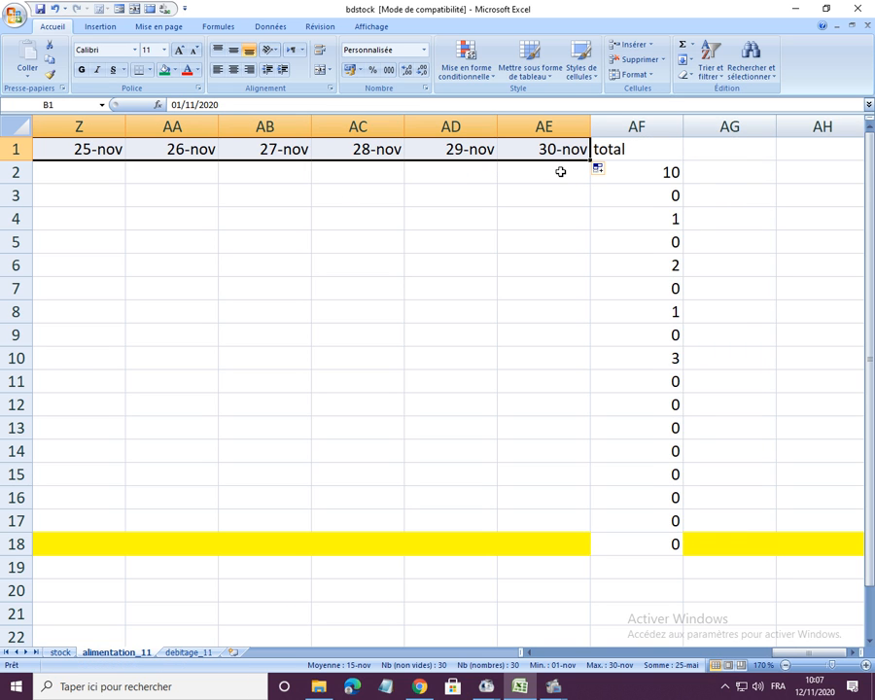
# - Review the total column's sum formulas in AF2:AF18 on the alimentation_11 sheet
pyautogui.click(613, 151)
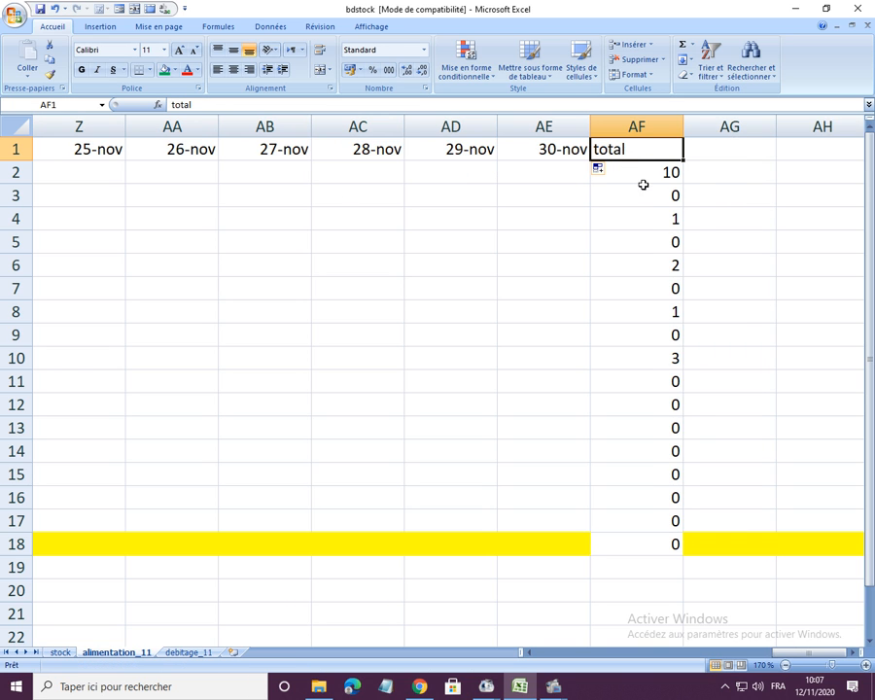
pyautogui.moveTo(639, 180); pyautogui.dragTo(650, 536)
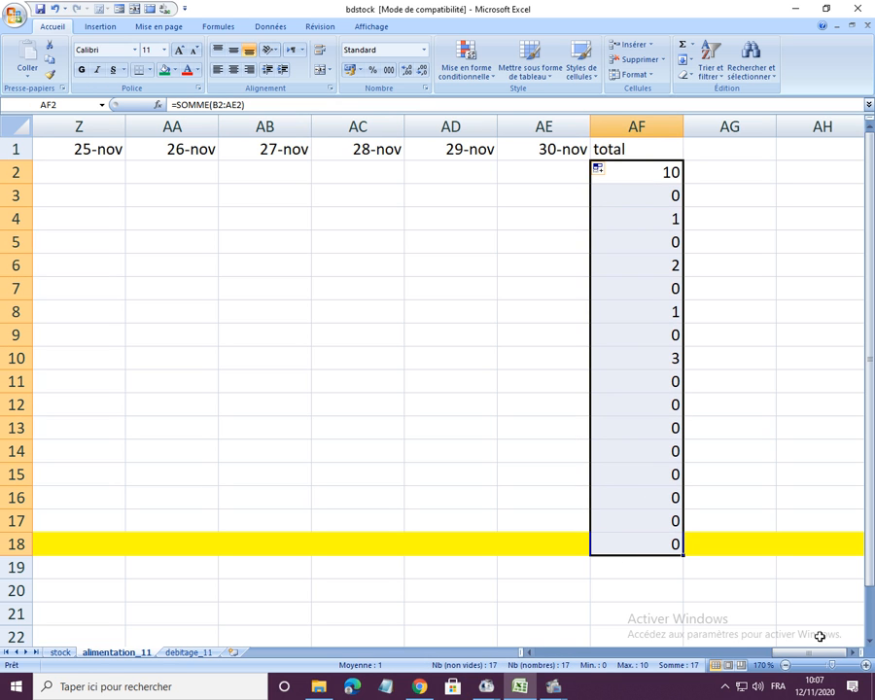
pyautogui.moveTo(816, 653); pyautogui.dragTo(554, 680)
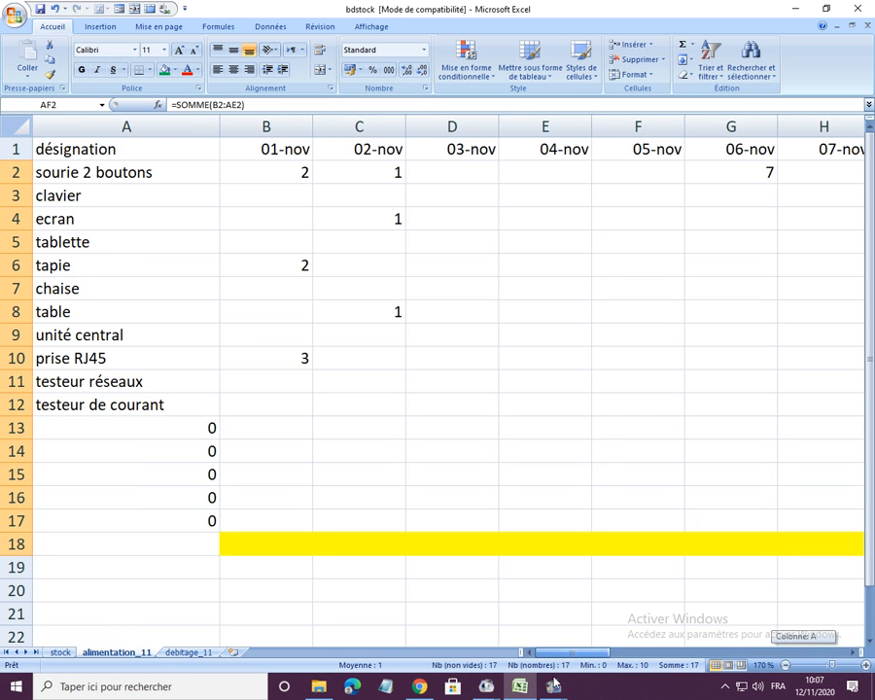
# - Enter quantities for sourie 2 boutons: 2 on 03-nov in D2 and 3 on 04-nov in E2
pyautogui.click(465, 188)
pyautogui.click(465, 169)
pyautogui.write('2')
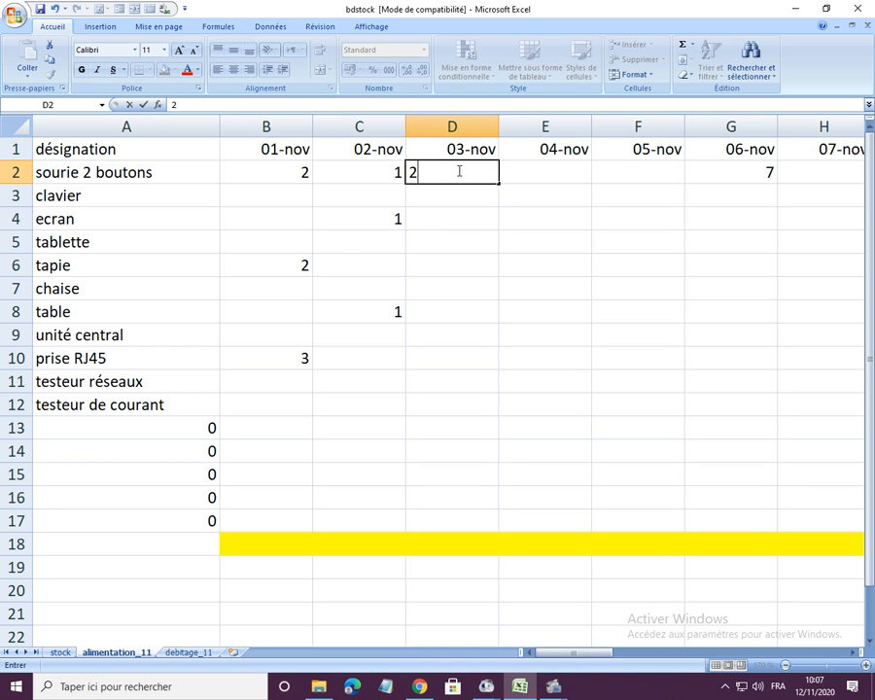
pyautogui.press('Return')
pyautogui.click(535, 170)
pyautogui.write('3')
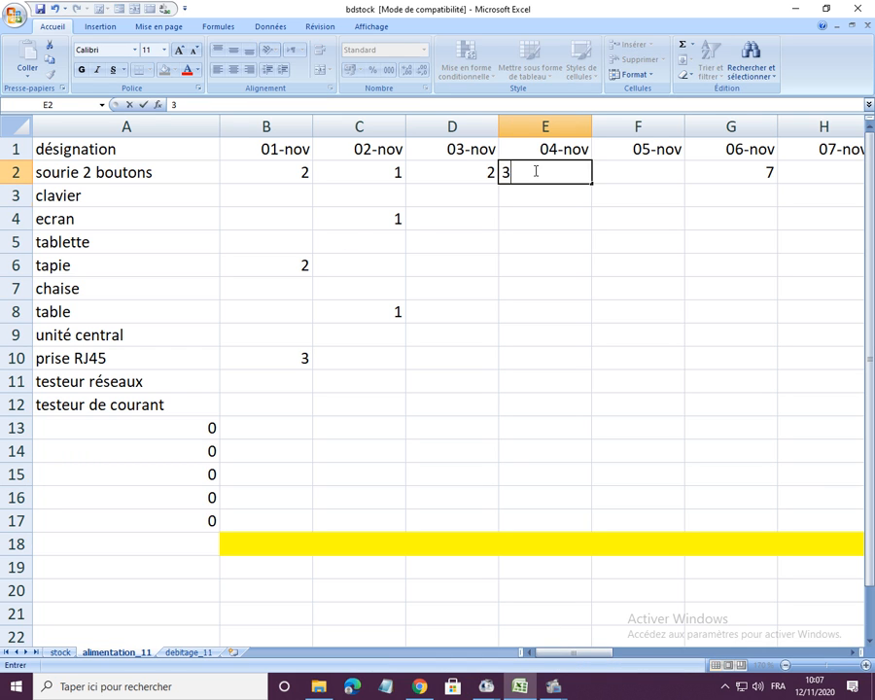
pyautogui.press('Return')
# - Check the totals in column AF against the newly entered quantities
pyautogui.moveTo(576, 656); pyautogui.dragTo(541, 678)
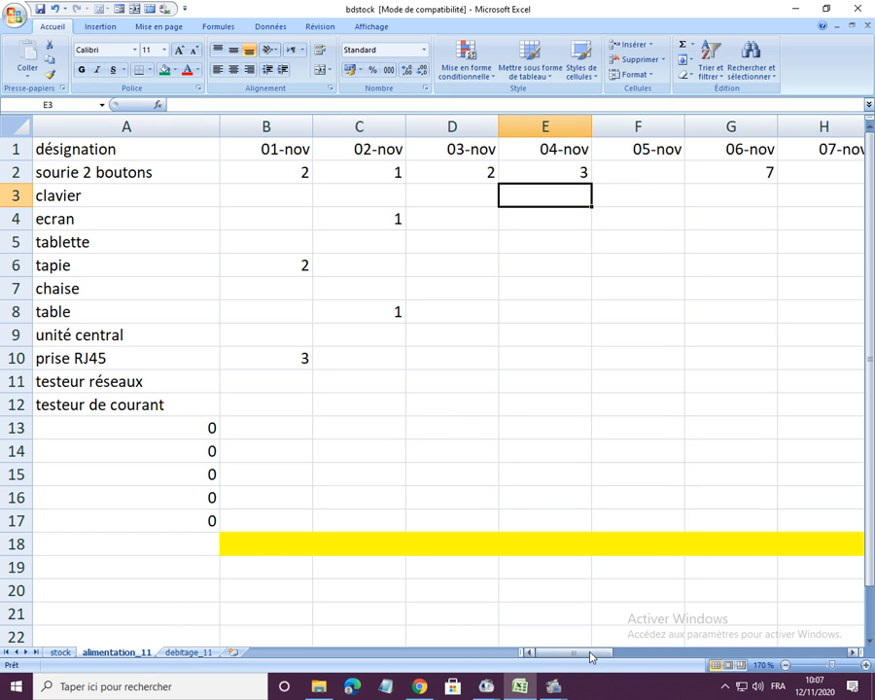
pyautogui.moveTo(588, 652); pyautogui.dragTo(829, 657)
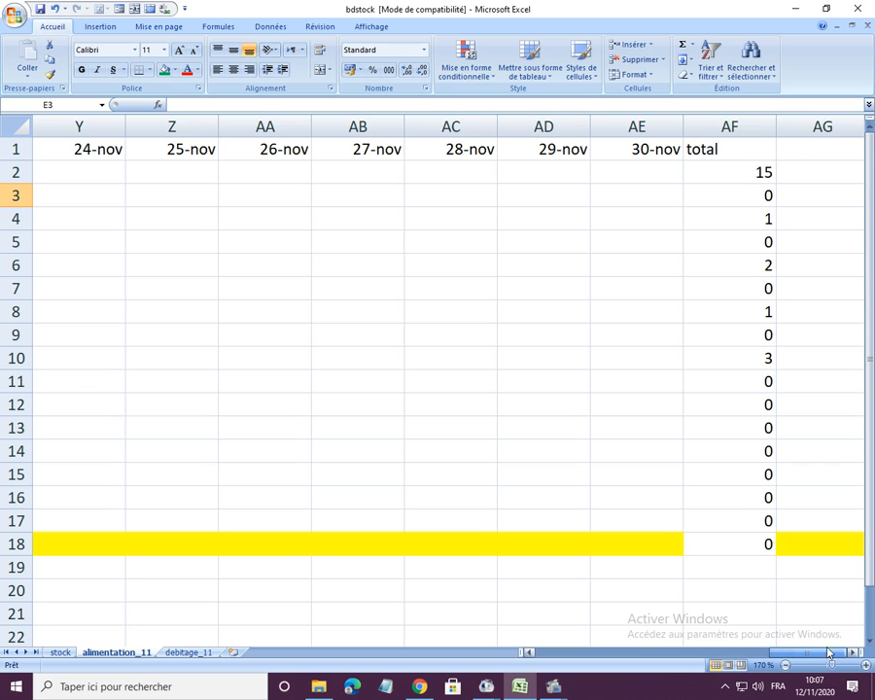
pyautogui.click(747, 122)
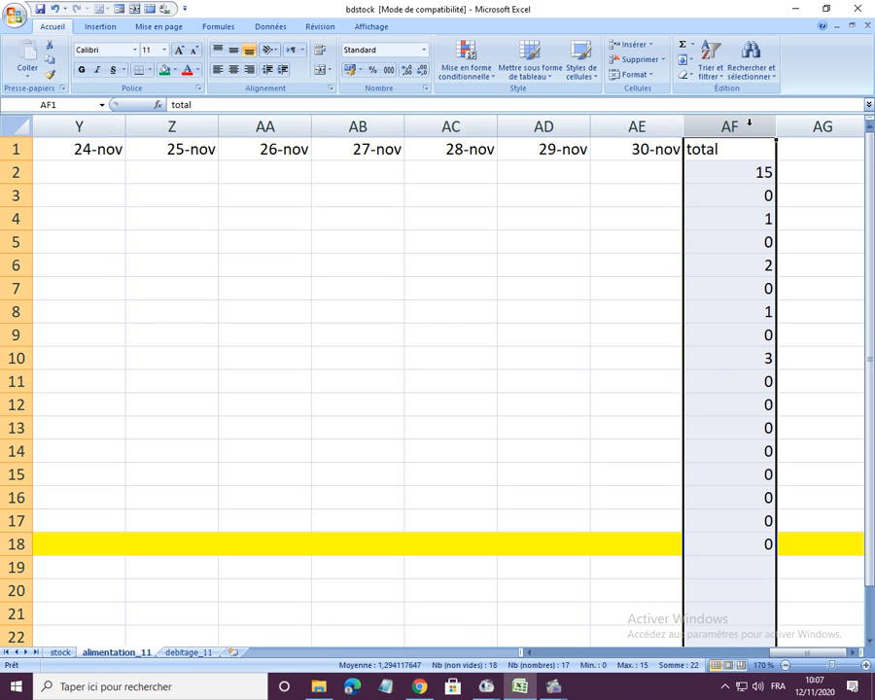
# - On the stock sheet, link stock entrée in G2 to alimentation_11!AF2 and fill the formula down to G11
pyautogui.click(60, 652)
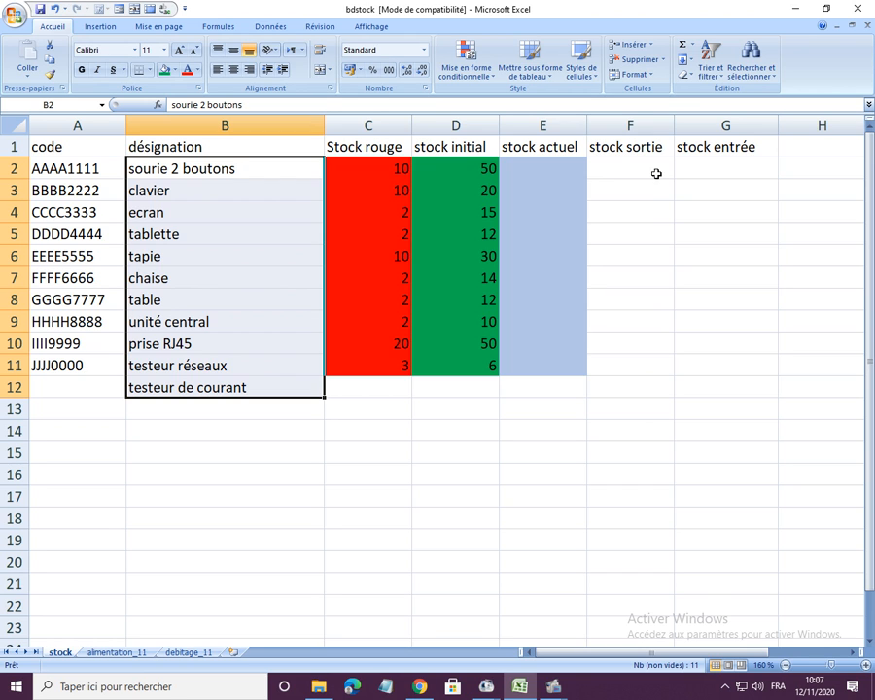
pyautogui.click(687, 166)
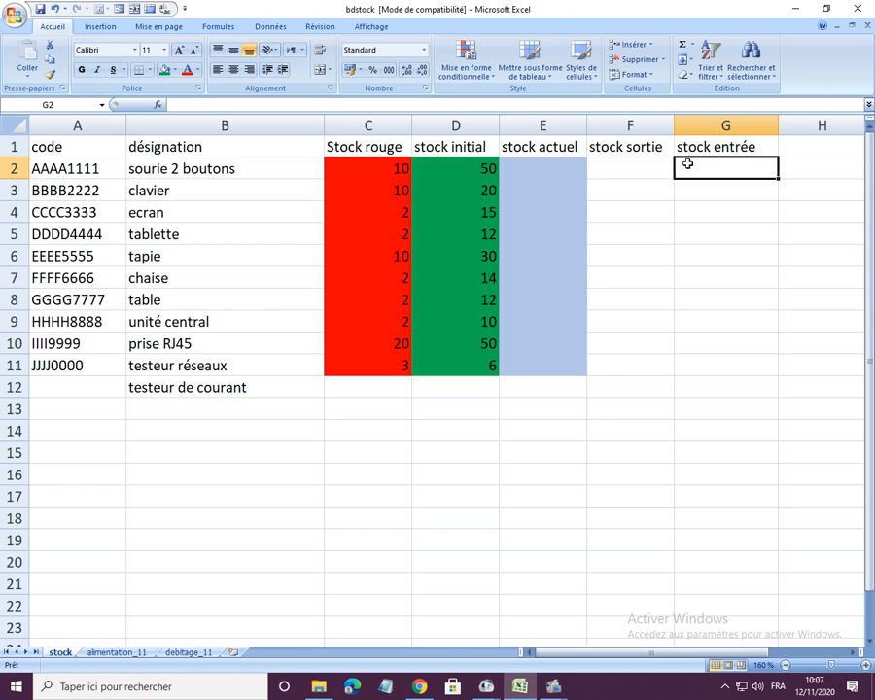
pyautogui.write('=')
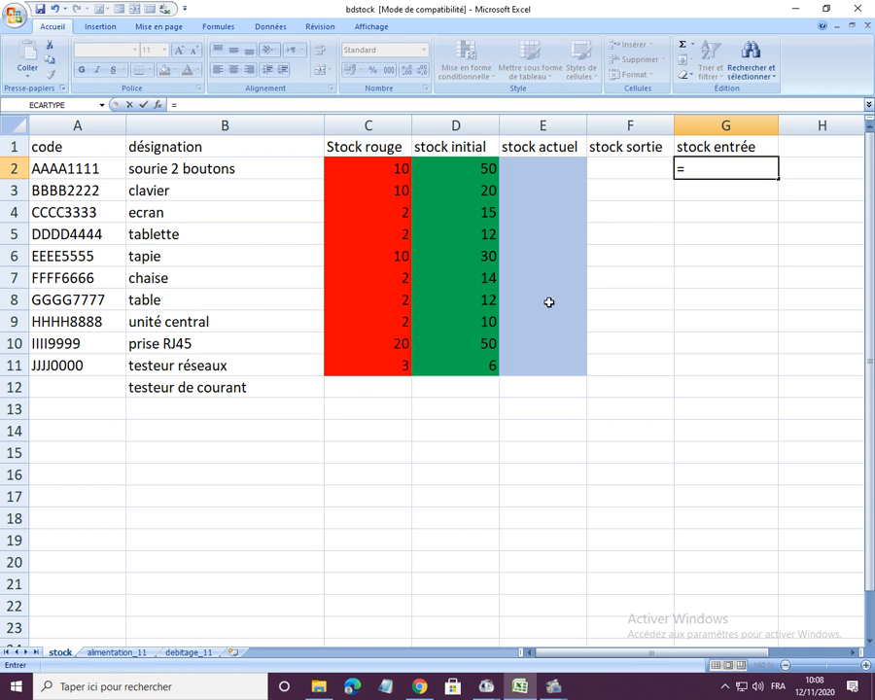
pyautogui.click(120, 651)
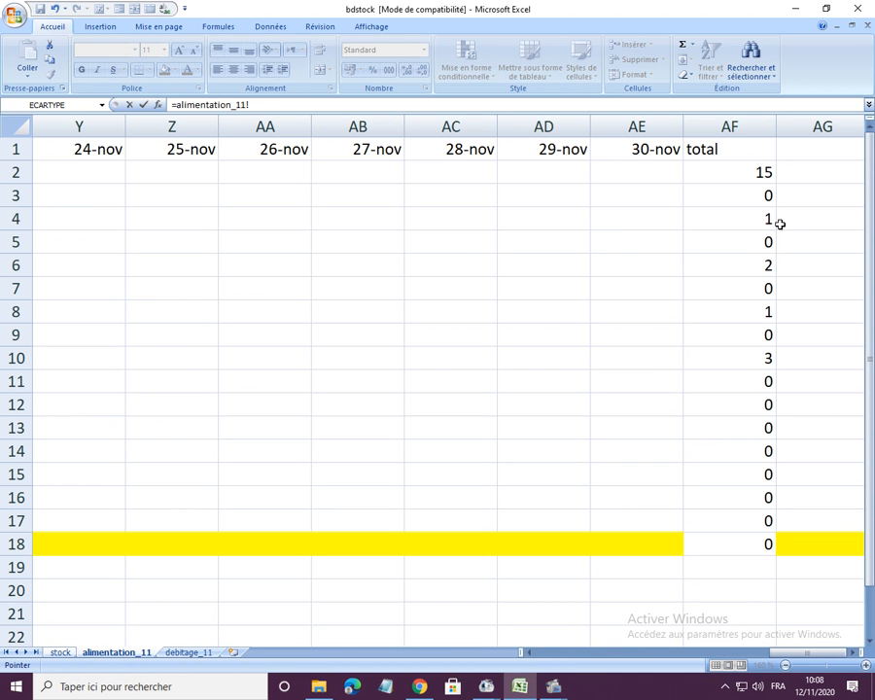
pyautogui.click(754, 174)
pyautogui.press('Return')
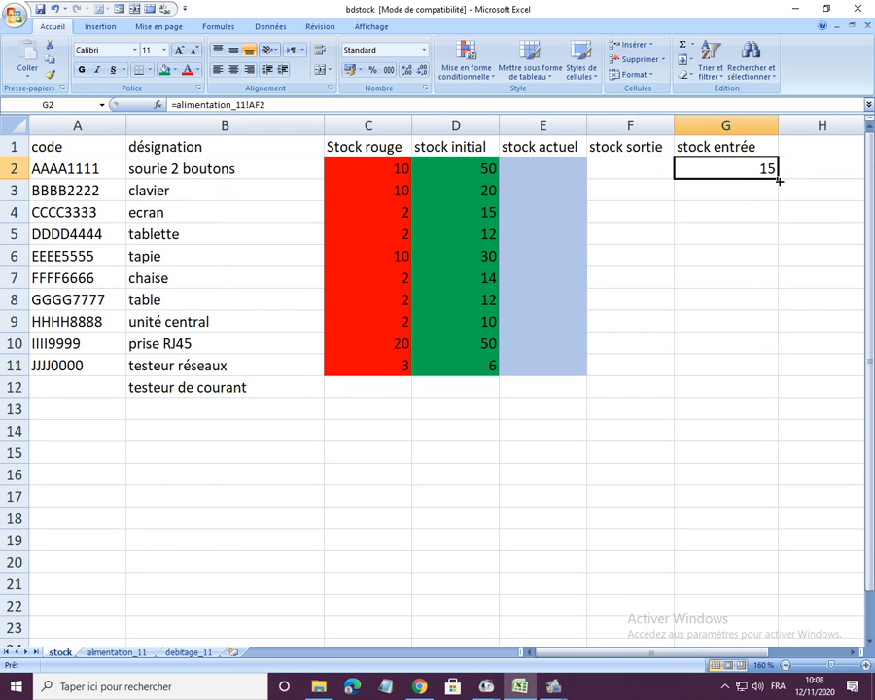
pyautogui.moveTo(779, 181); pyautogui.dragTo(786, 366)
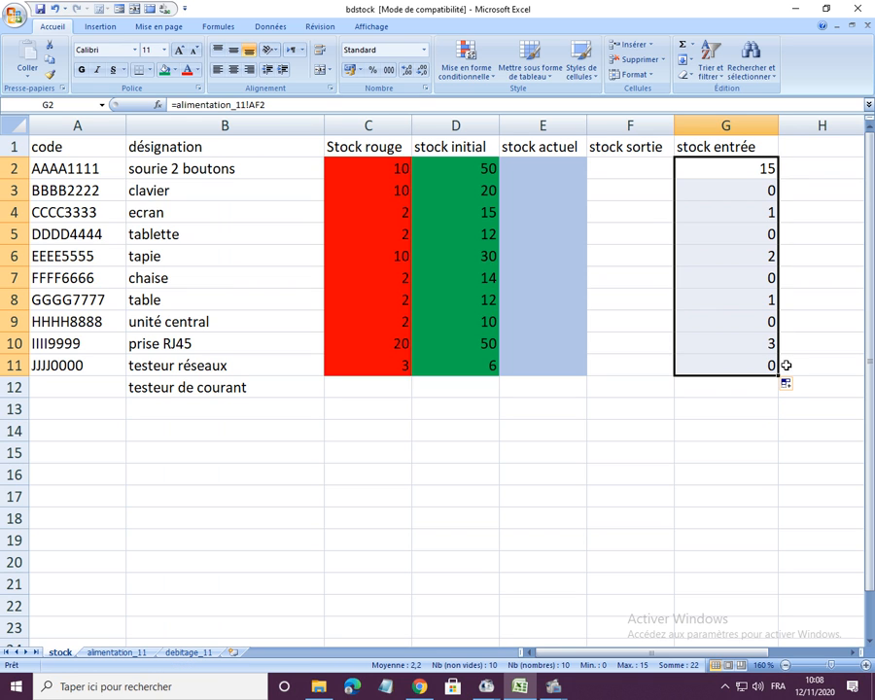
# - Enter 15 for sourie 2 boutons on 29-nov in AD2 of alimentation_11 and check its stock entrée on the stock sheet
pyautogui.click(115, 654)
pyautogui.click(507, 169)
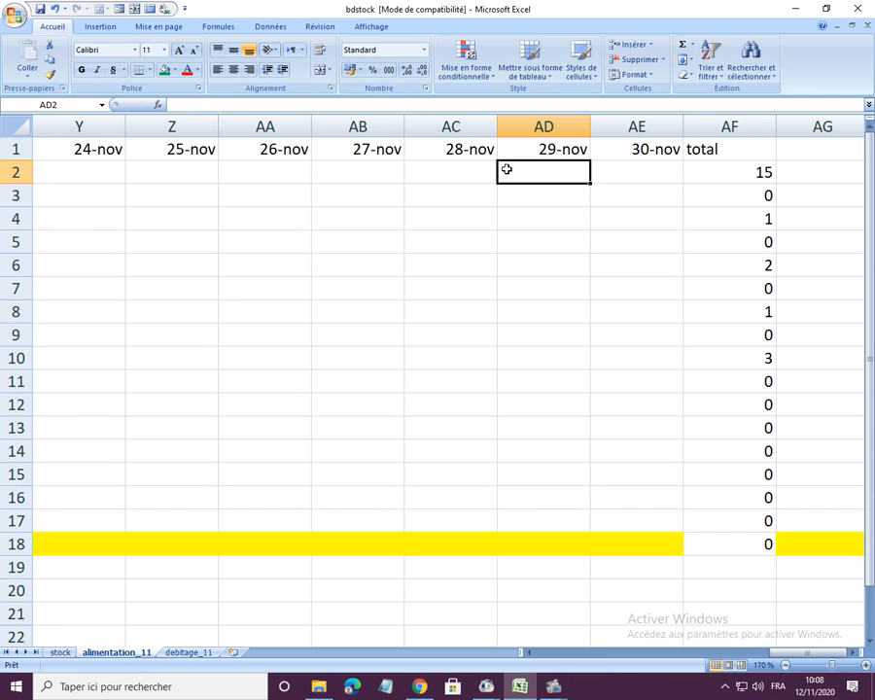
pyautogui.write('15')
pyautogui.press('Return')
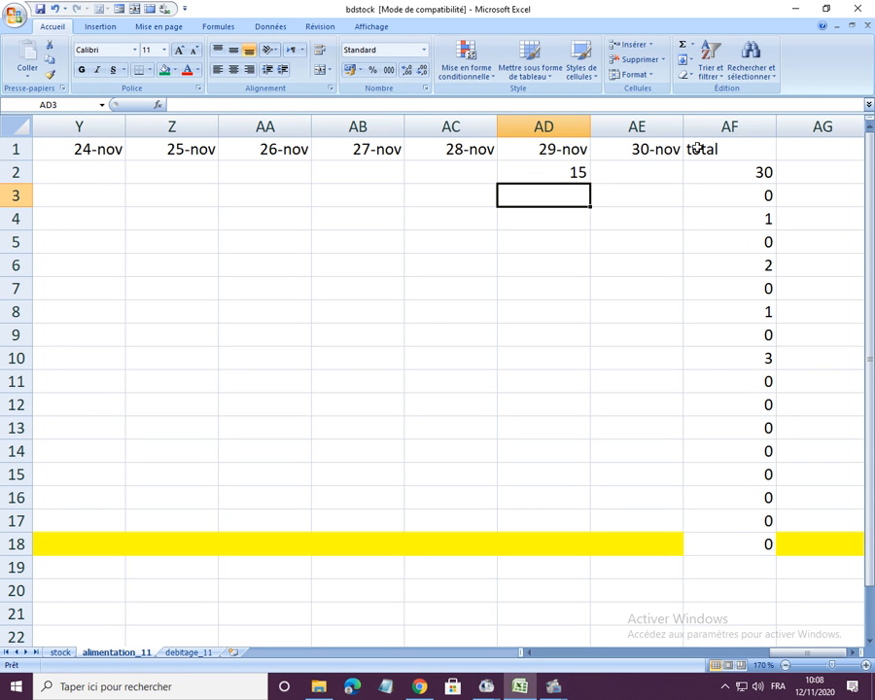
pyautogui.click(64, 652)
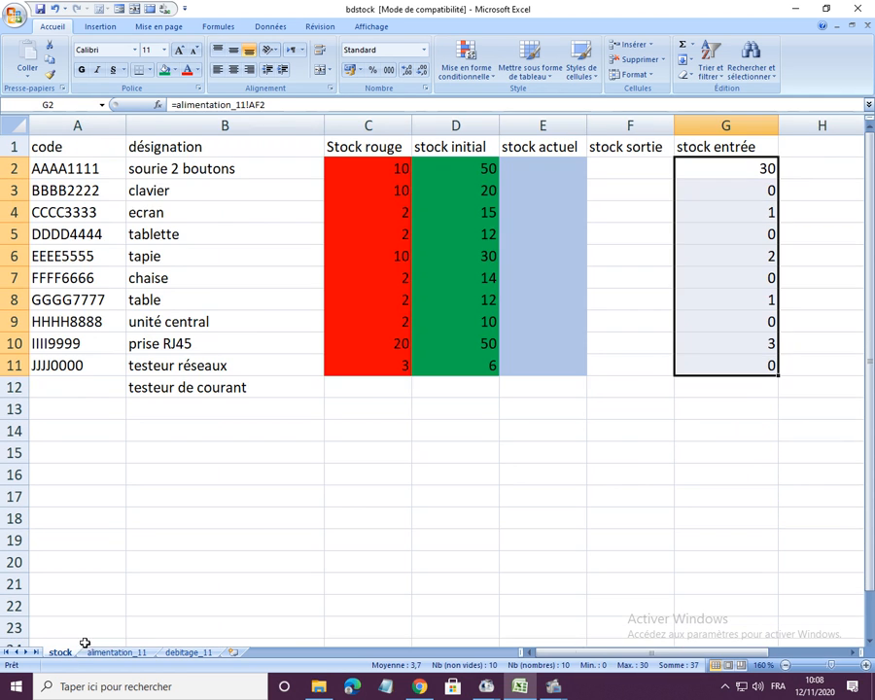
pyautogui.click(748, 195)
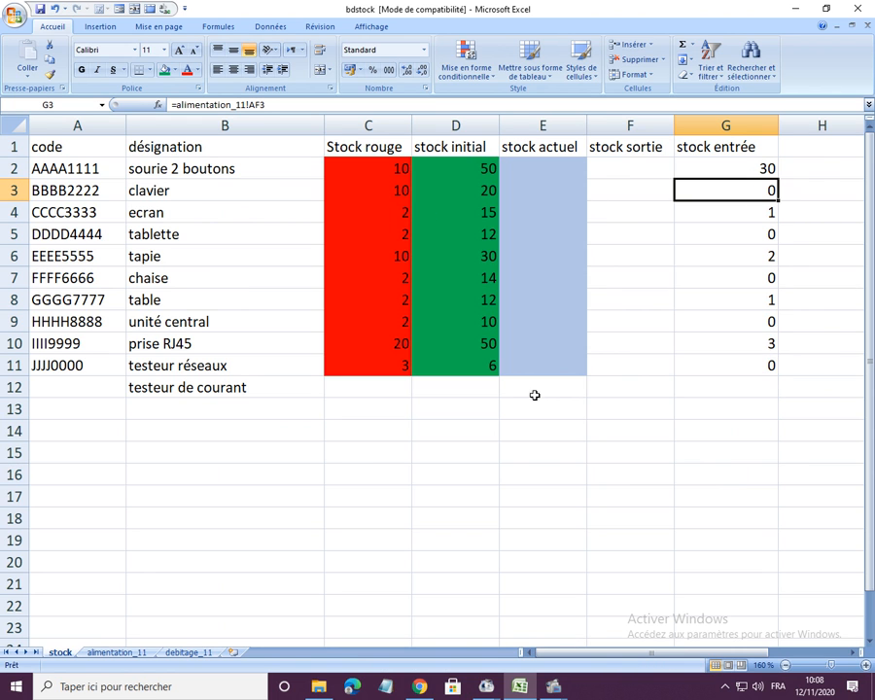
# - Enter 17 under 28-nov in AC4 of alimentation_11, move it to AC3 for clavier, and check stock entrée on the stock sheet
pyautogui.click(131, 655)
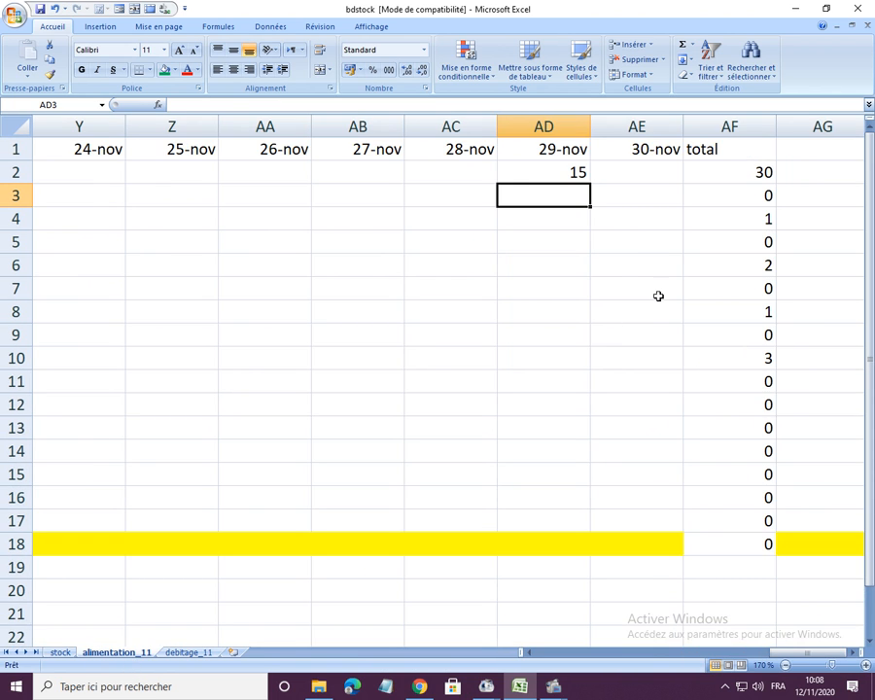
pyautogui.click(463, 221)
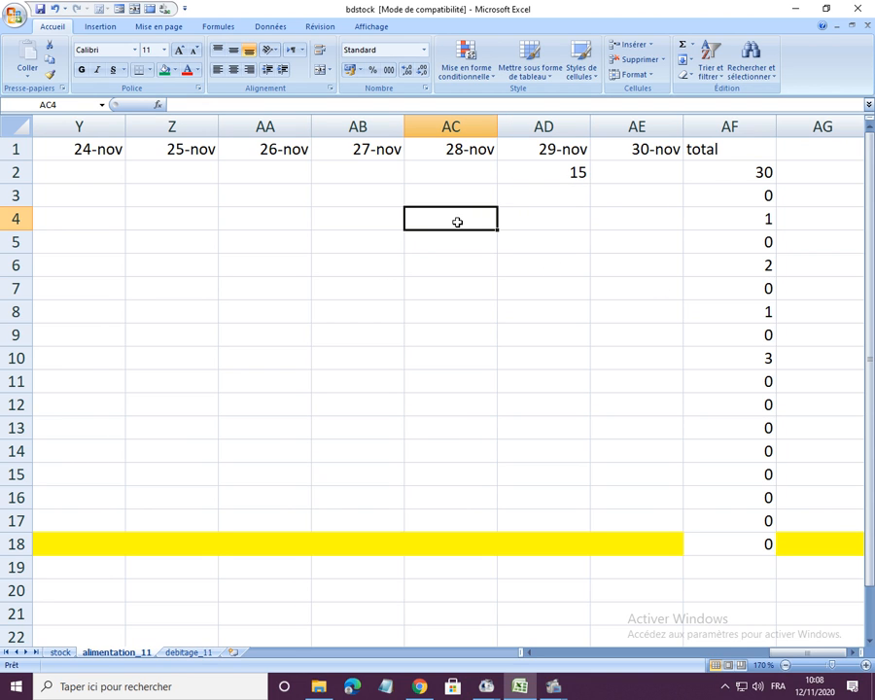
pyautogui.write('17')
pyautogui.press('Return')
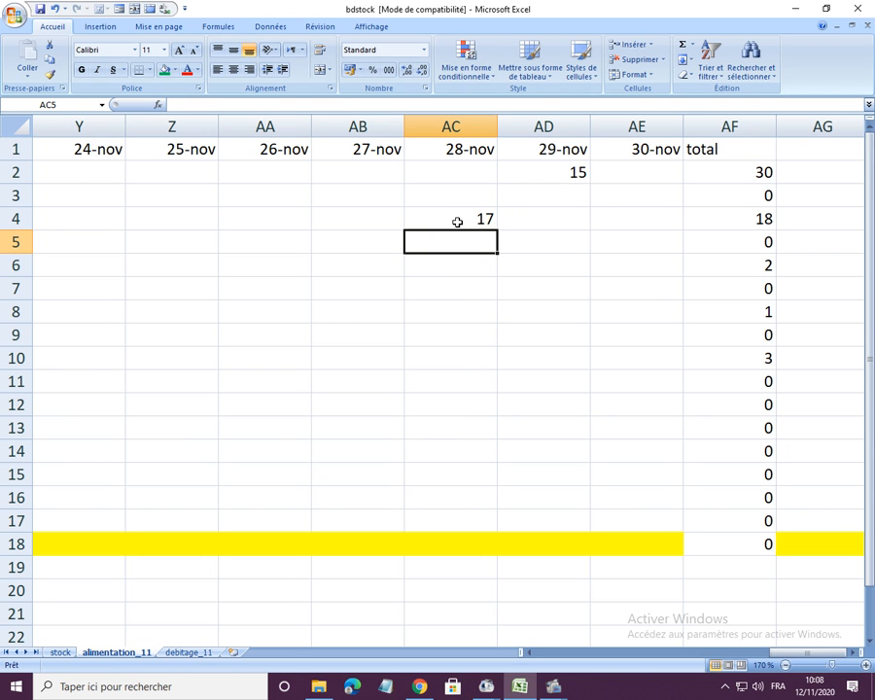
pyautogui.click(470, 220)
pyautogui.moveTo(474, 215); pyautogui.dragTo(450, 193)
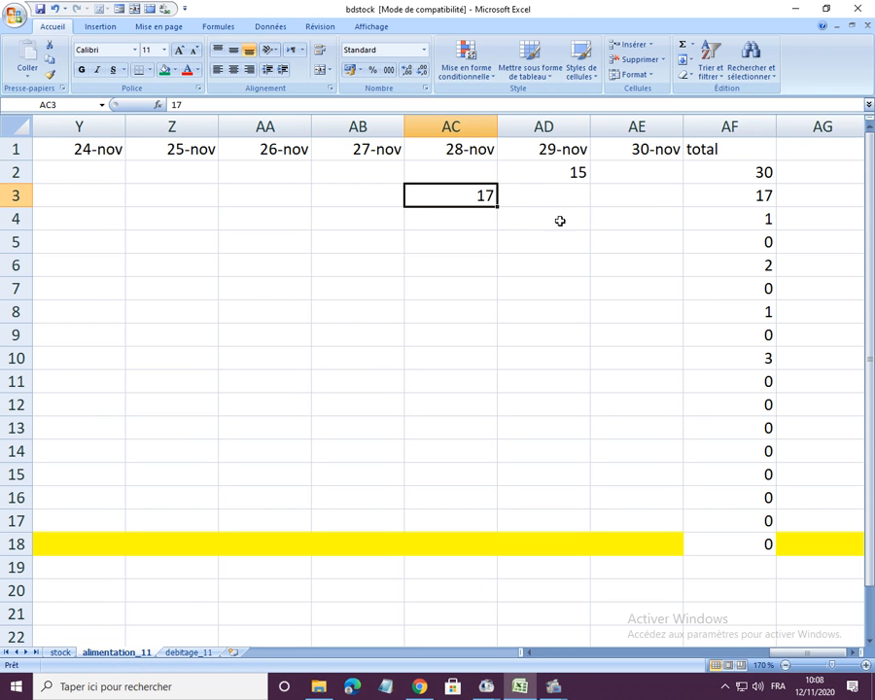
pyautogui.click(62, 653)
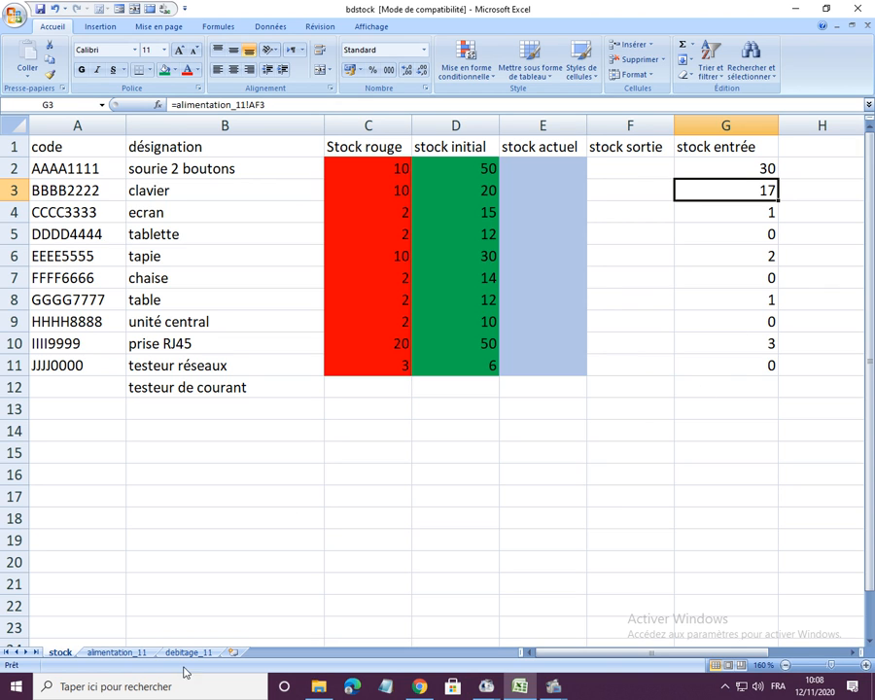
# - Compare the daily entries on alimentation_11 and debitage_11 with the columns of the stock sheet
pyautogui.click(144, 652)
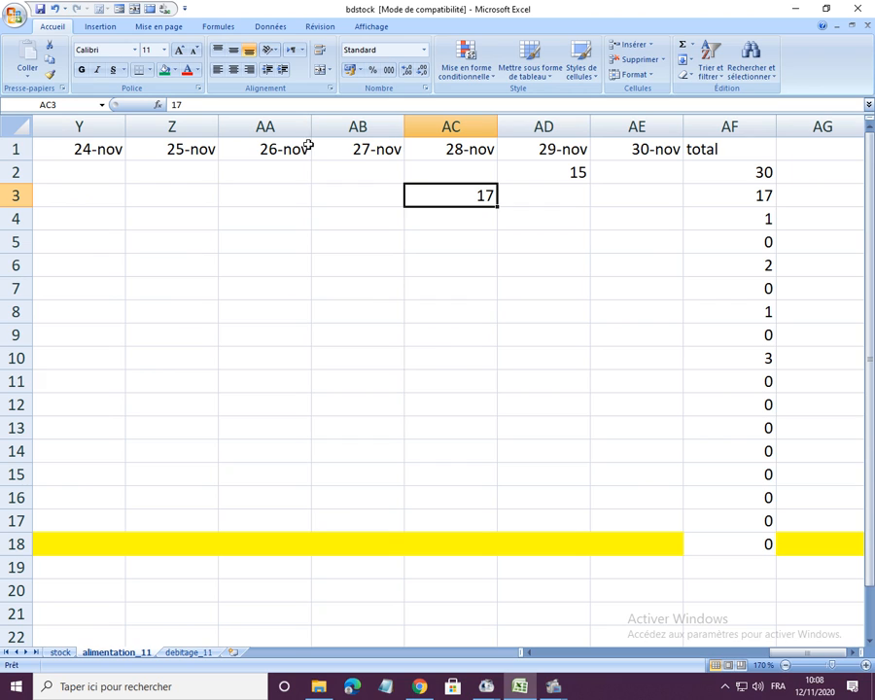
pyautogui.click(282, 195)
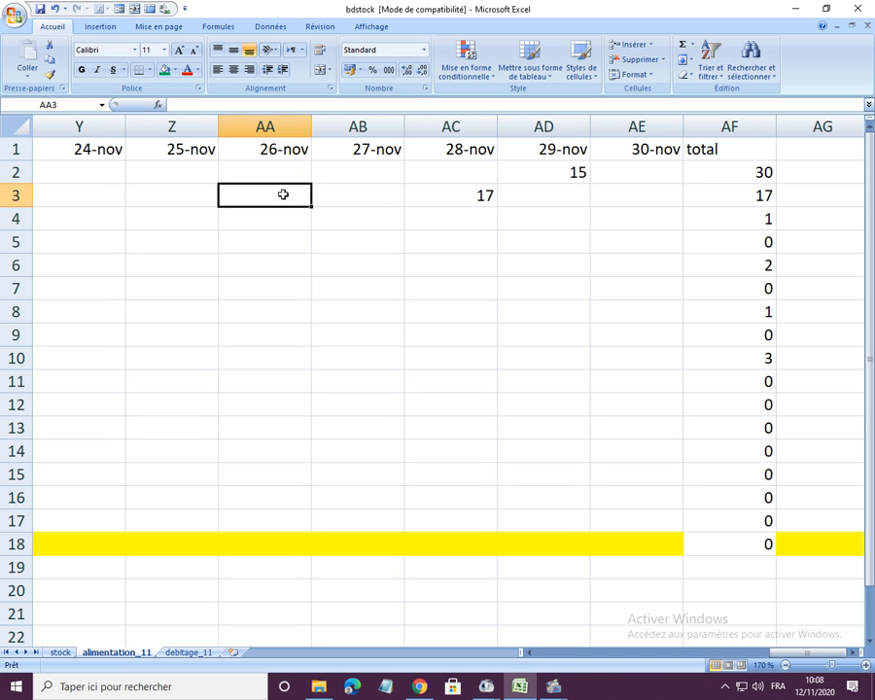
pyautogui.click(72, 654)
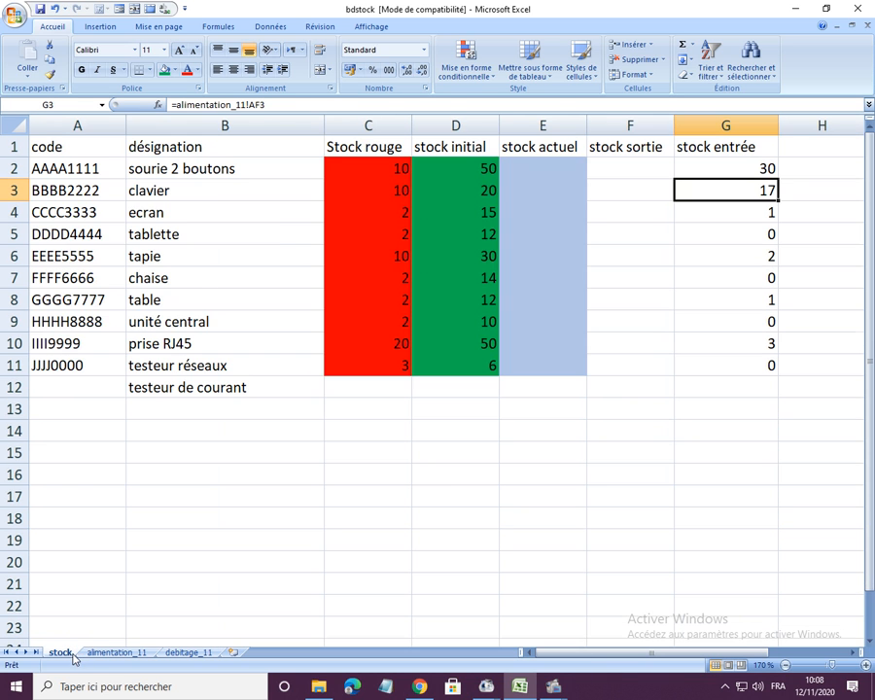
pyautogui.click(197, 653)
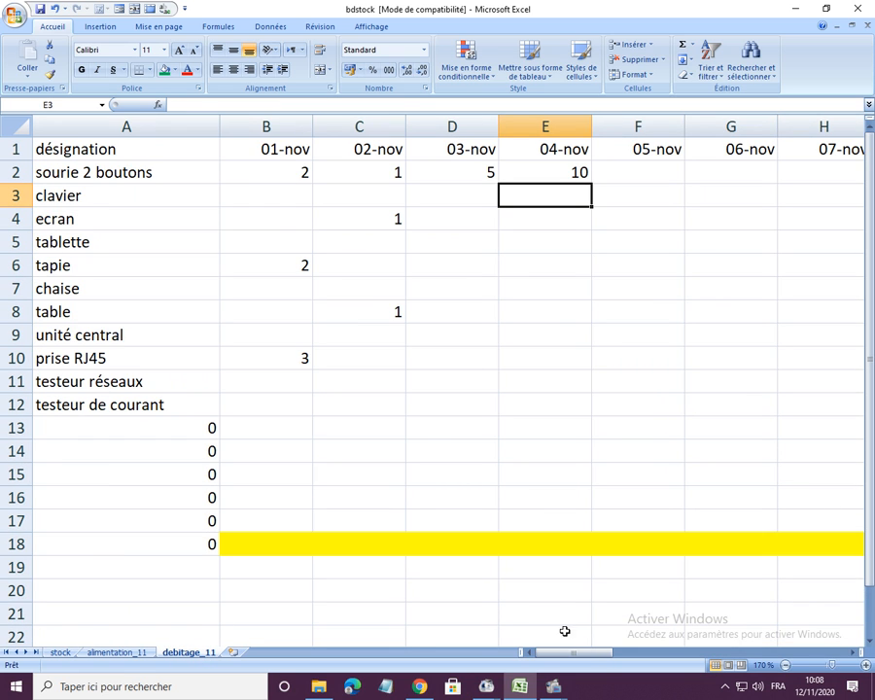
pyautogui.moveTo(585, 655); pyautogui.dragTo(440, 645)
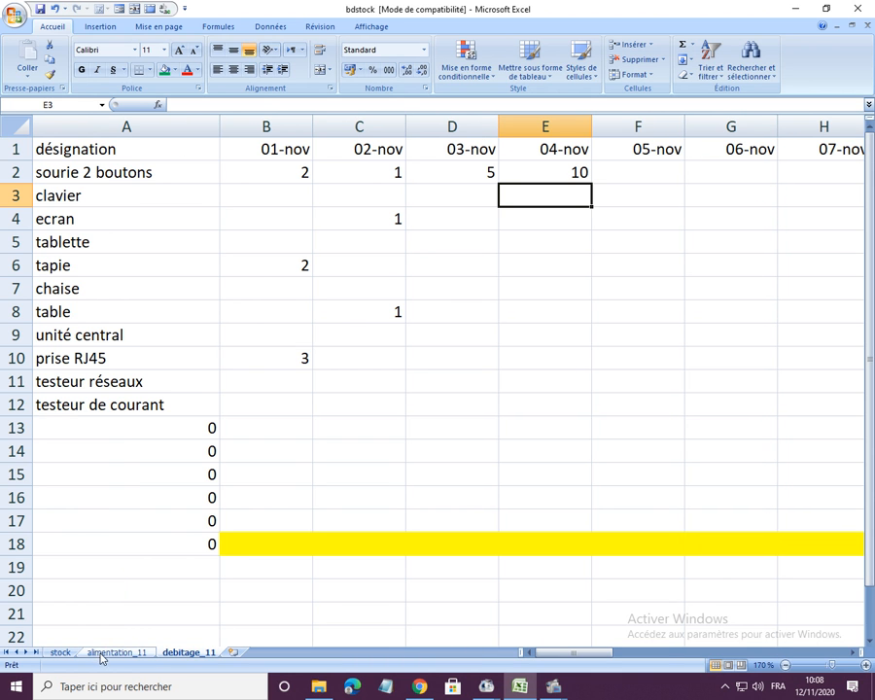
# - Delete the designation testeur de courant from B12 on the stock sheet
pyautogui.click(62, 653)
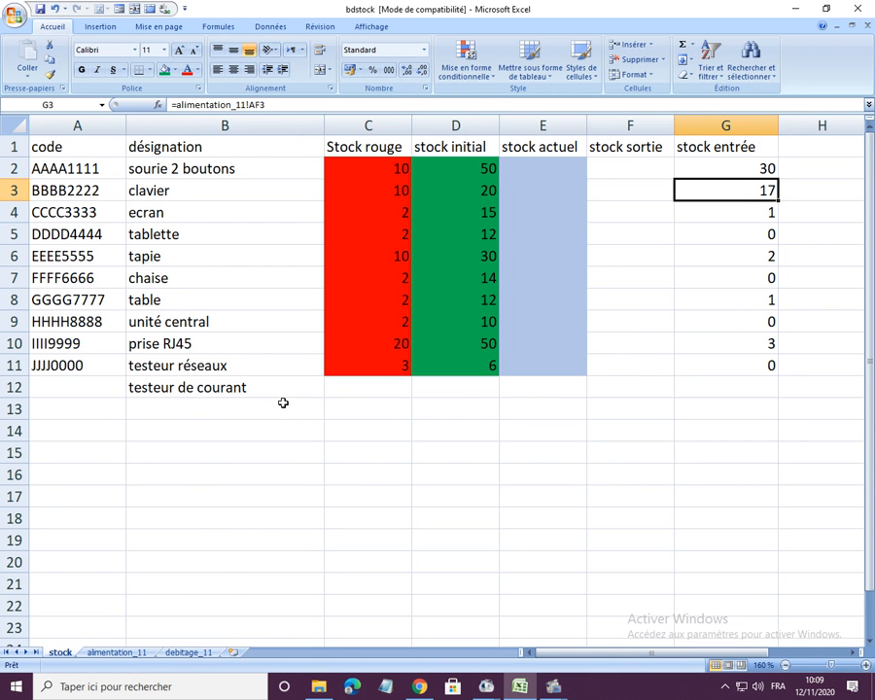
pyautogui.click(255, 389)
pyautogui.press('Delete')
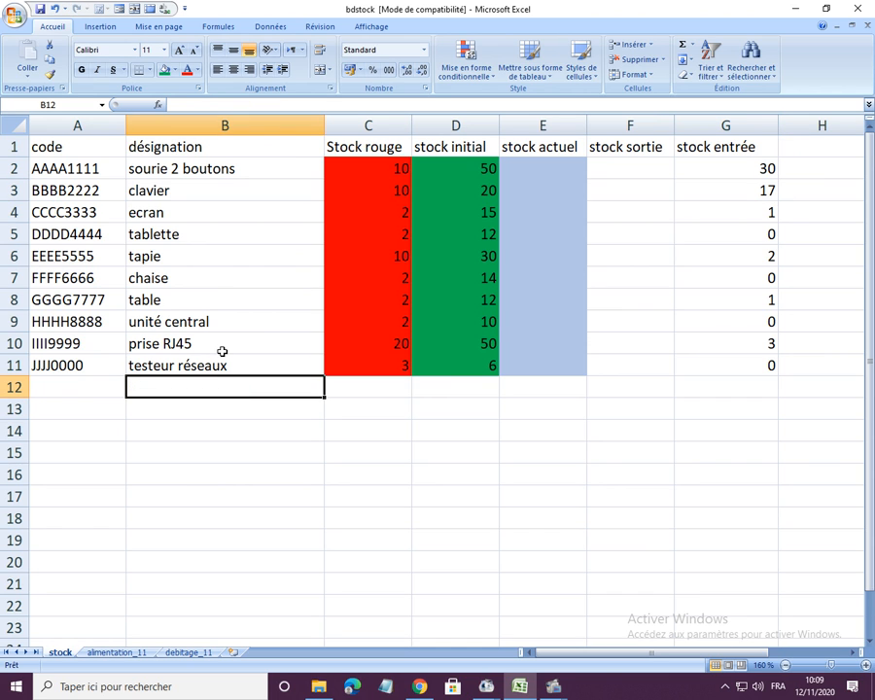
# - Link stock sortie in F2 to debitage_11!AF2 and fill the formula down to F11
pyautogui.click(645, 257)
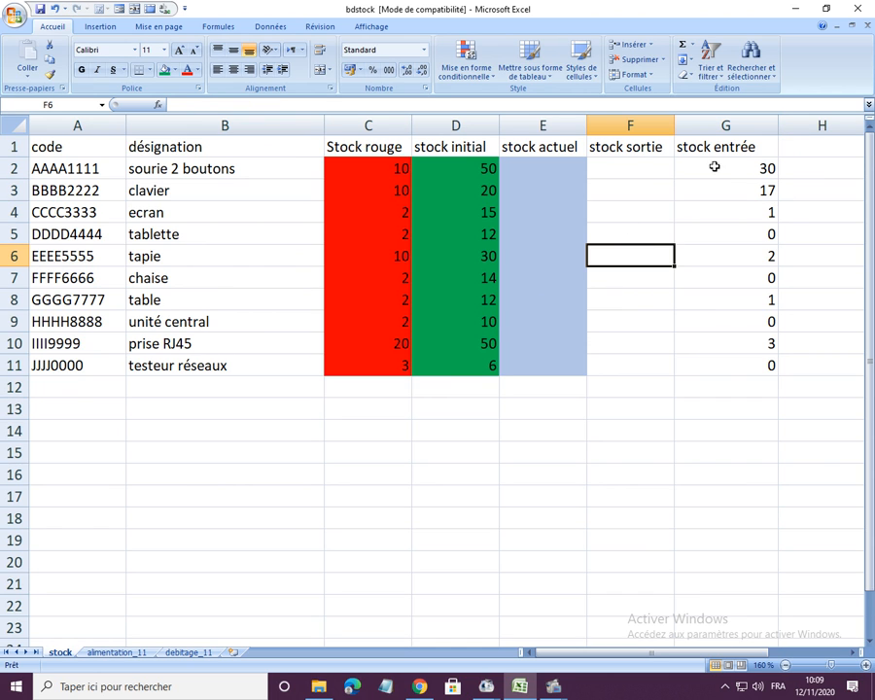
pyautogui.click(648, 171)
pyautogui.write('=')
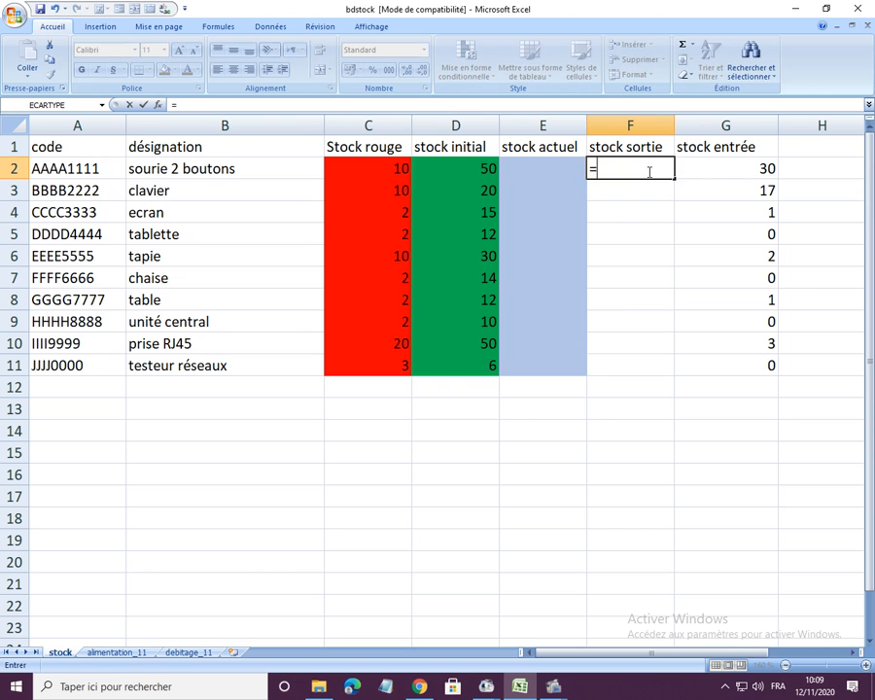
pyautogui.click(190, 653)
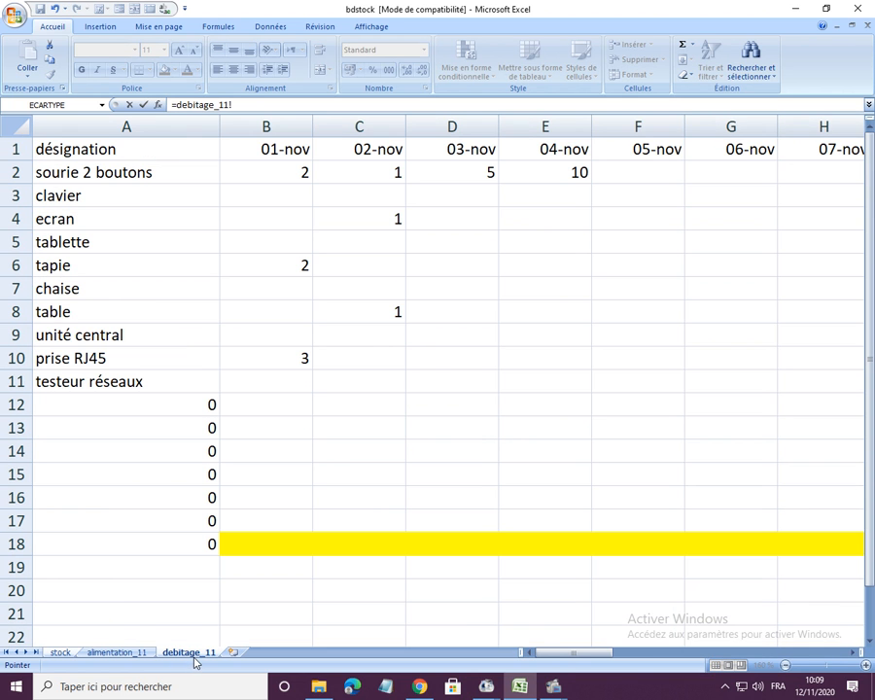
pyautogui.moveTo(554, 653); pyautogui.dragTo(778, 654)
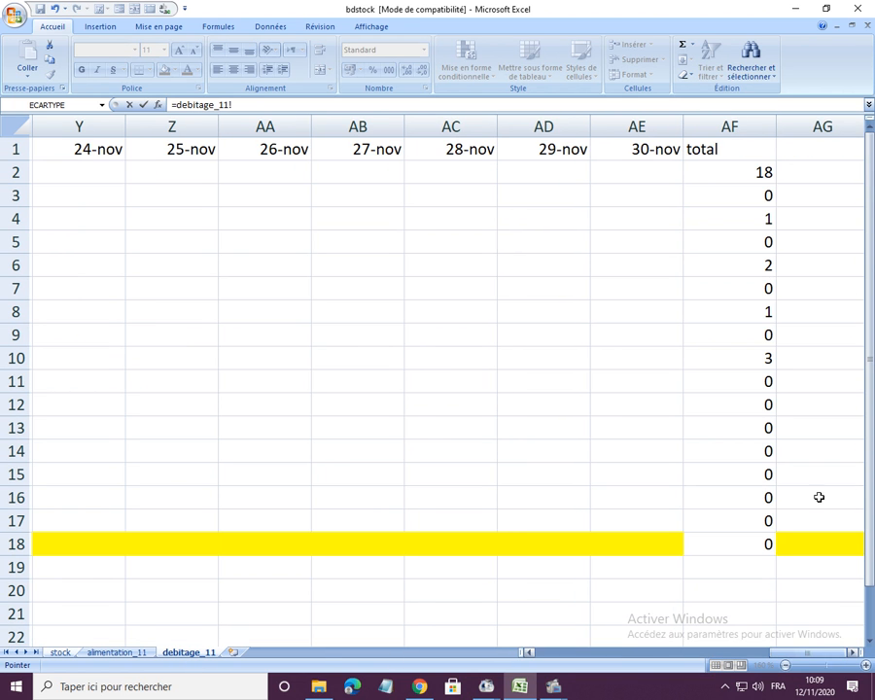
pyautogui.click(763, 172)
pyautogui.press('Return')
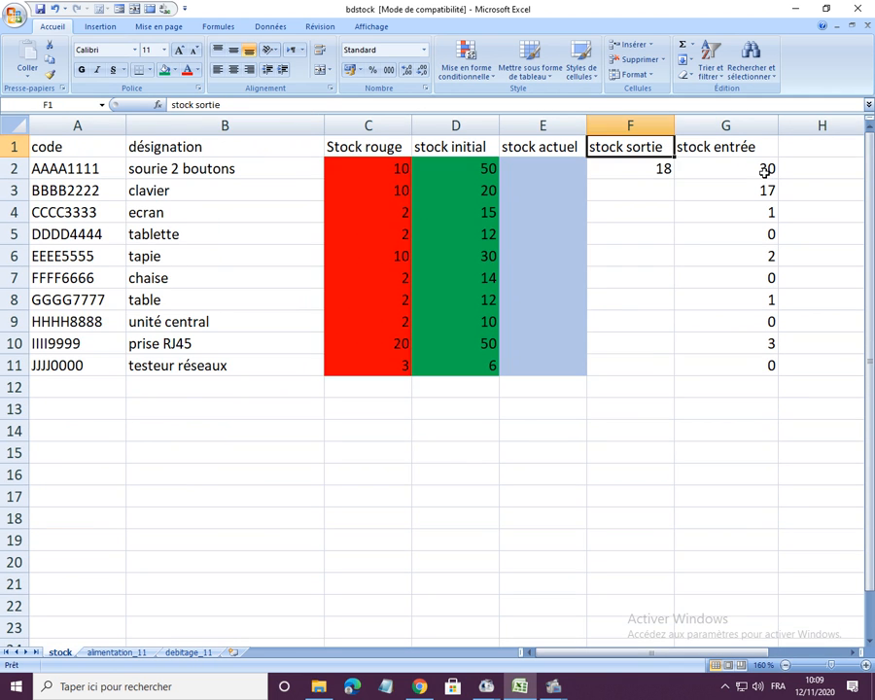
pyautogui.click(642, 165)
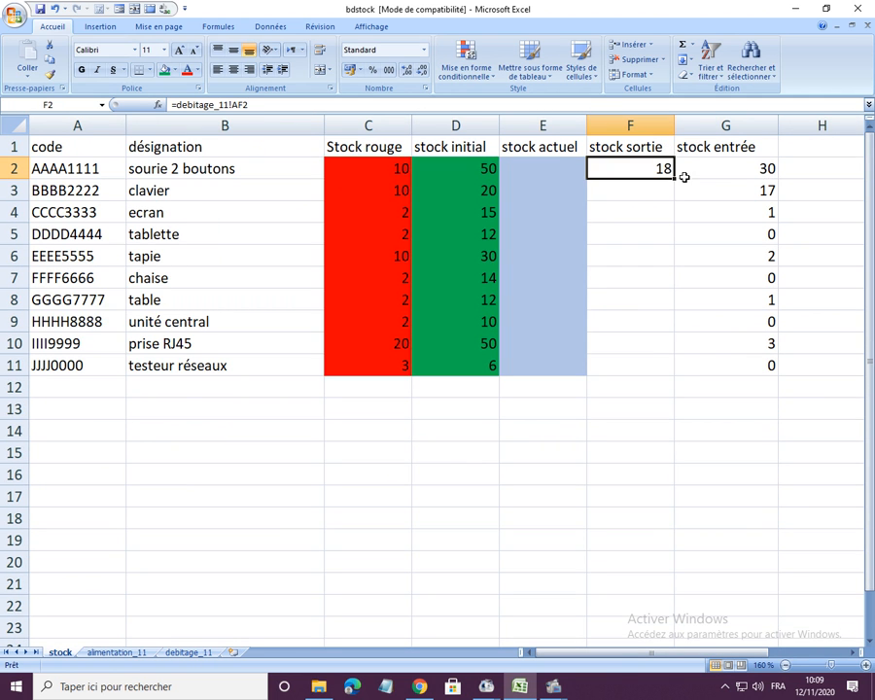
pyautogui.moveTo(673, 180); pyautogui.dragTo(670, 364)
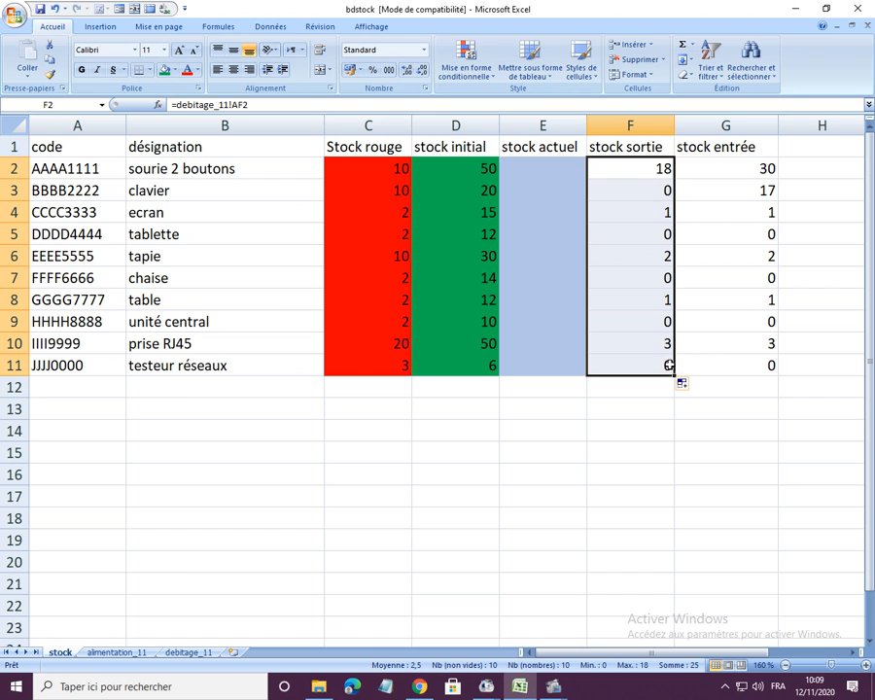
# - Calculate stock actuel for sourie 2 boutons in E2 with the formula =D2+G2-F2
pyautogui.click(551, 174)
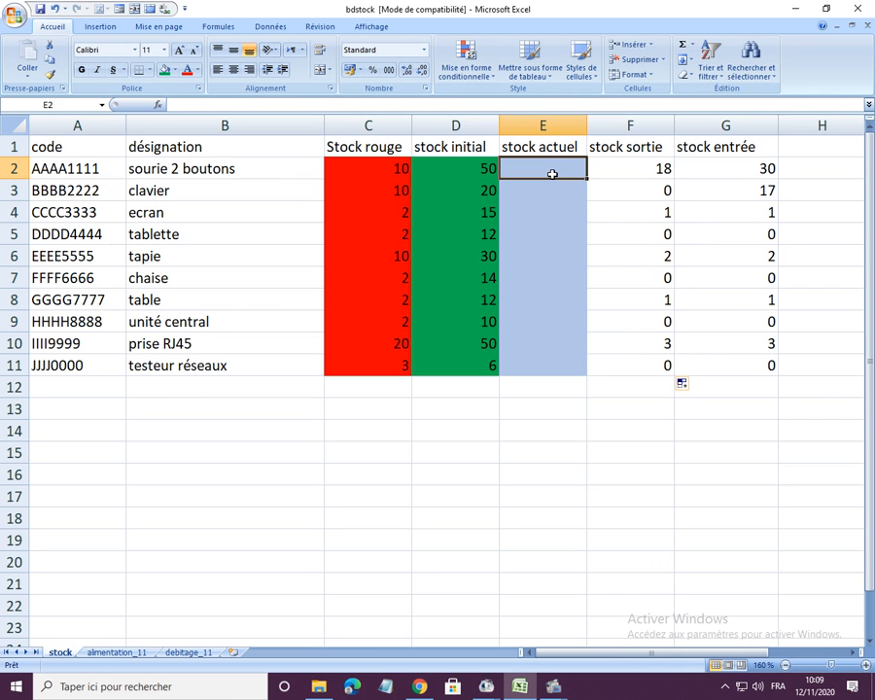
pyautogui.write('=')
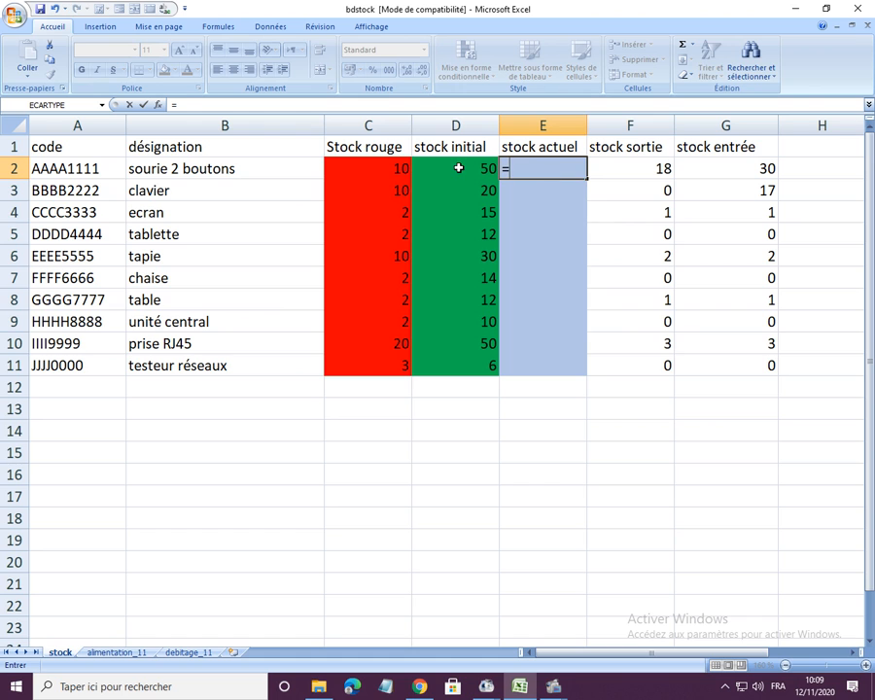
pyautogui.click(458, 168)
pyautogui.write('+')
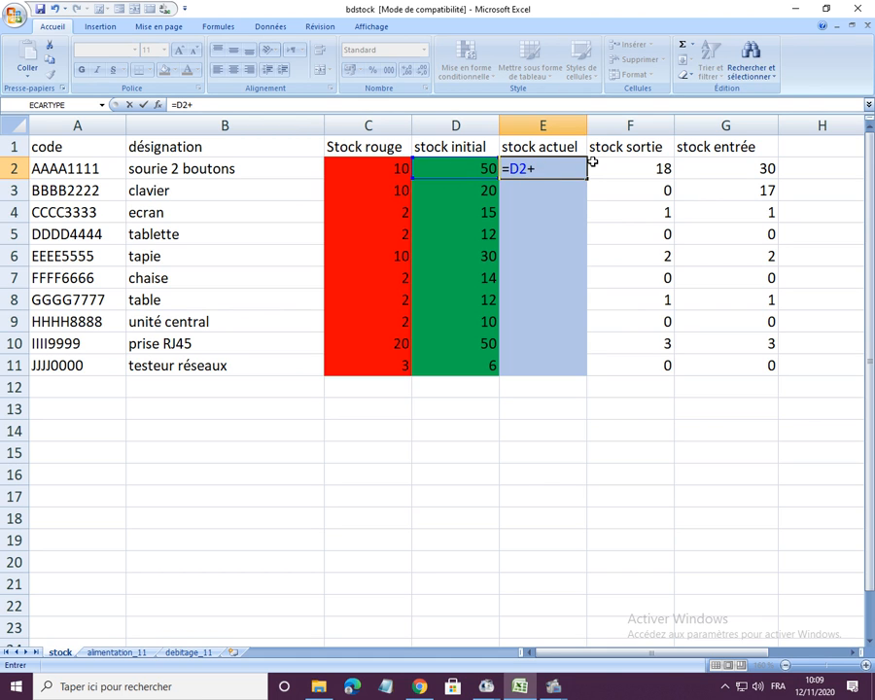
pyautogui.click(720, 163)
pyautogui.write('-')
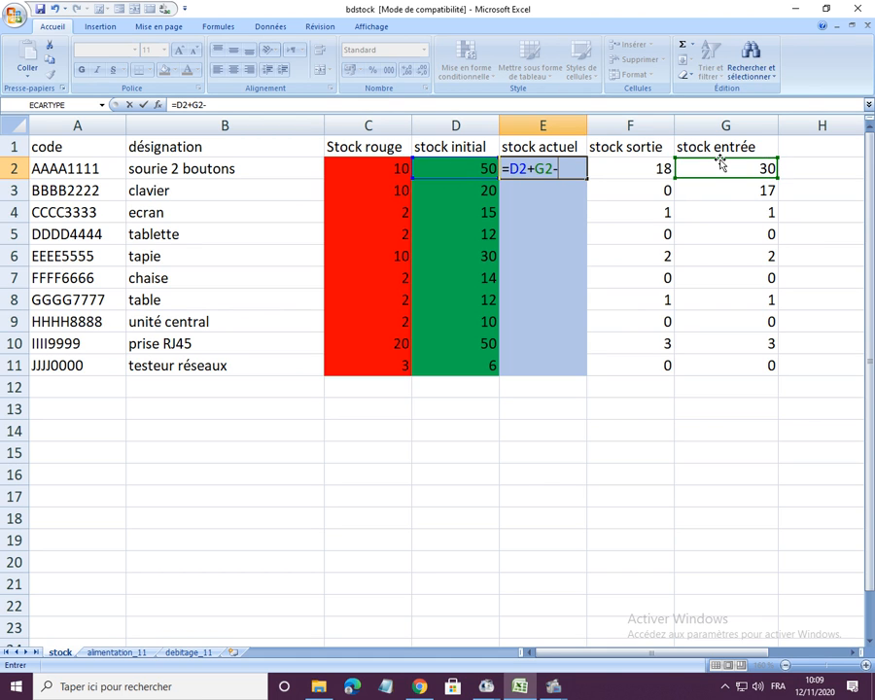
pyautogui.click(634, 170)
pyautogui.press('Return')
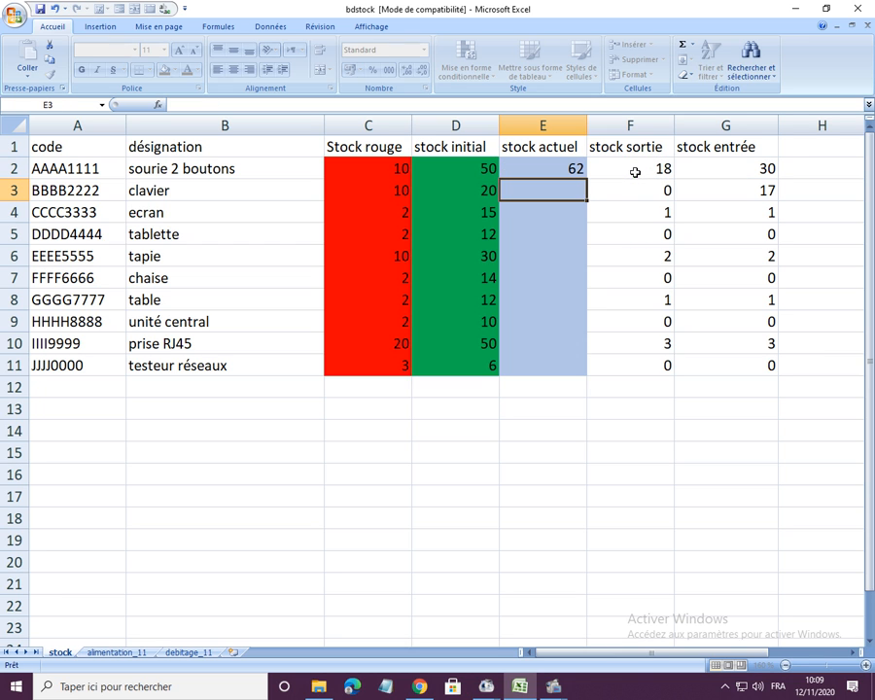
pyautogui.click(557, 172)
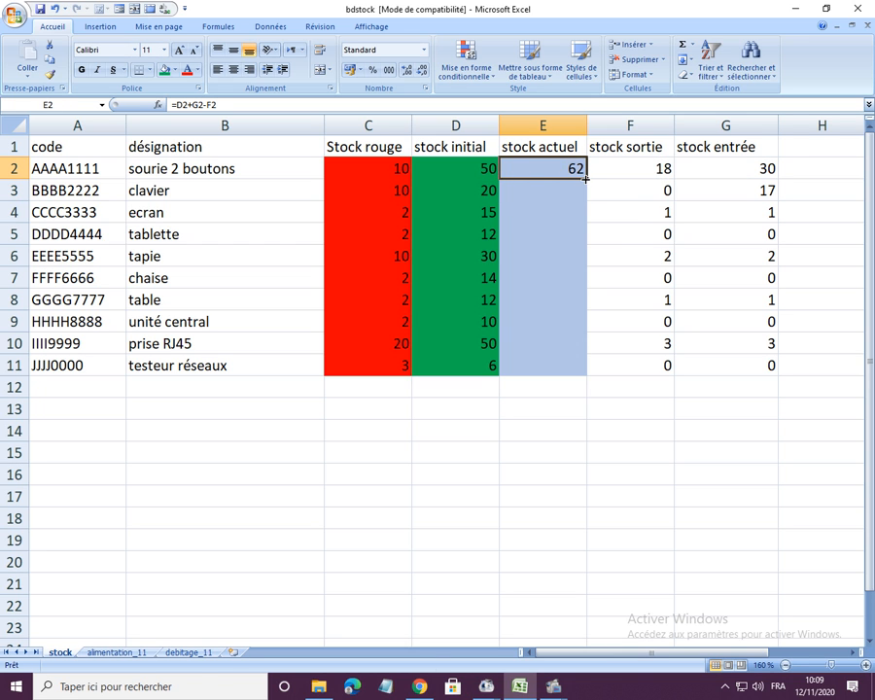
# - Fill the stock actuel formula from E2 down to E11 on the stock sheet
pyautogui.moveTo(585, 178); pyautogui.dragTo(589, 370)
pyautogui.click(615, 401)
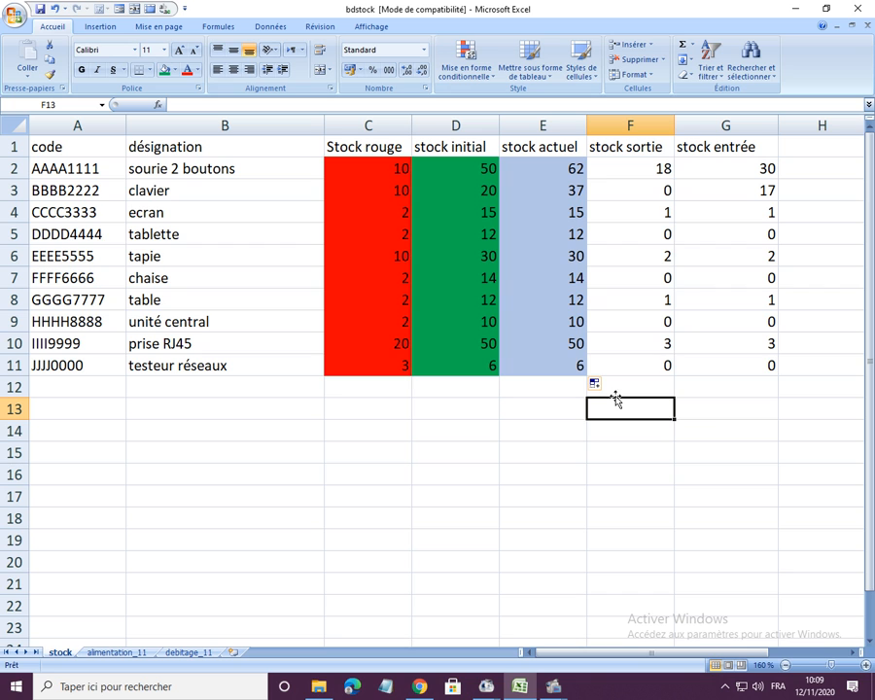
# - Create a copy of the alimentation_11 sheet within bdstock.xls, placed before the stock sheet
pyautogui.click(116, 653)
pyautogui.rightClick(121, 655)
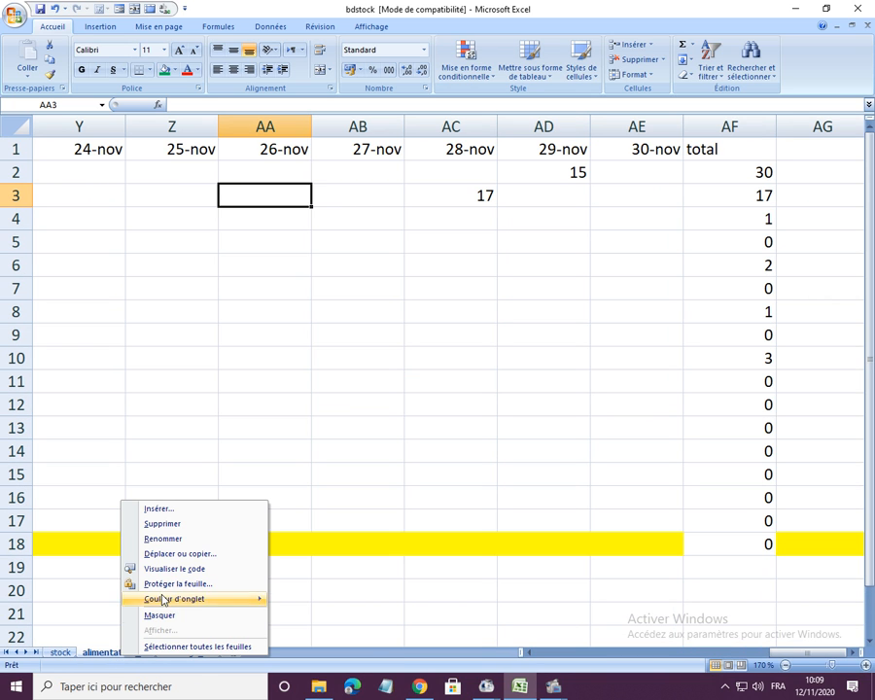
pyautogui.click(191, 556)
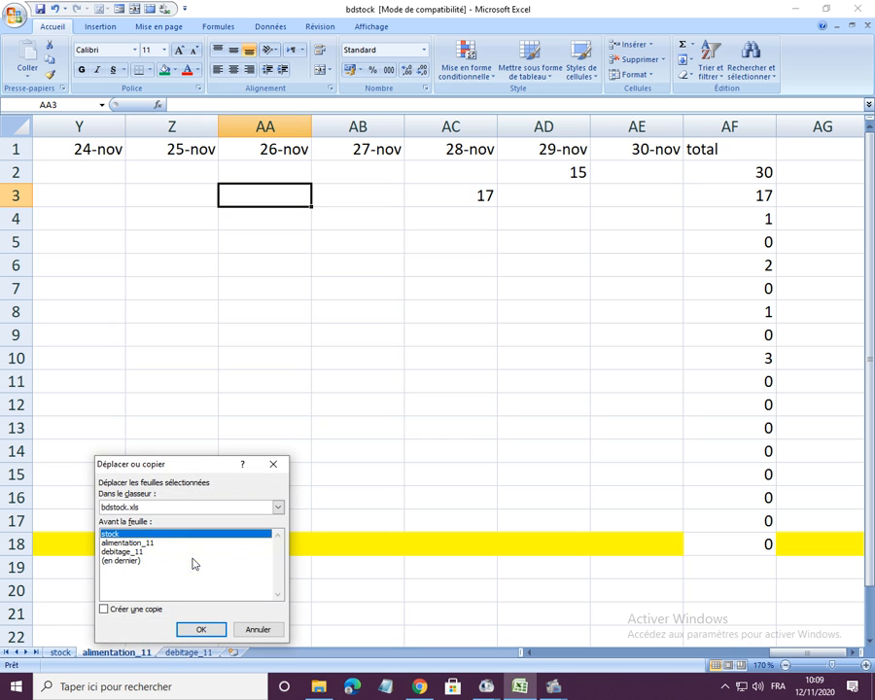
pyautogui.click(105, 610)
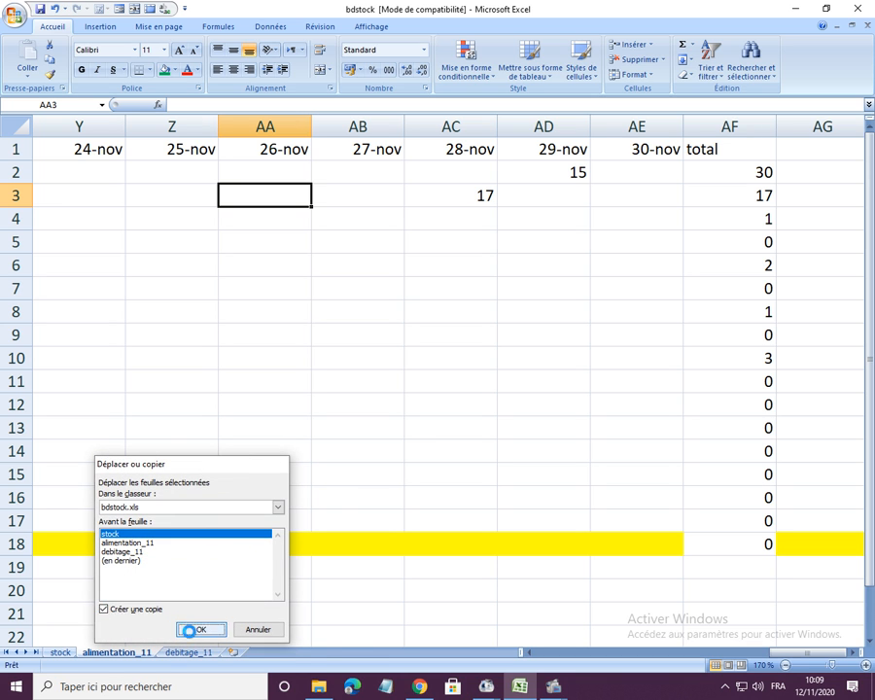
pyautogui.click(192, 630)
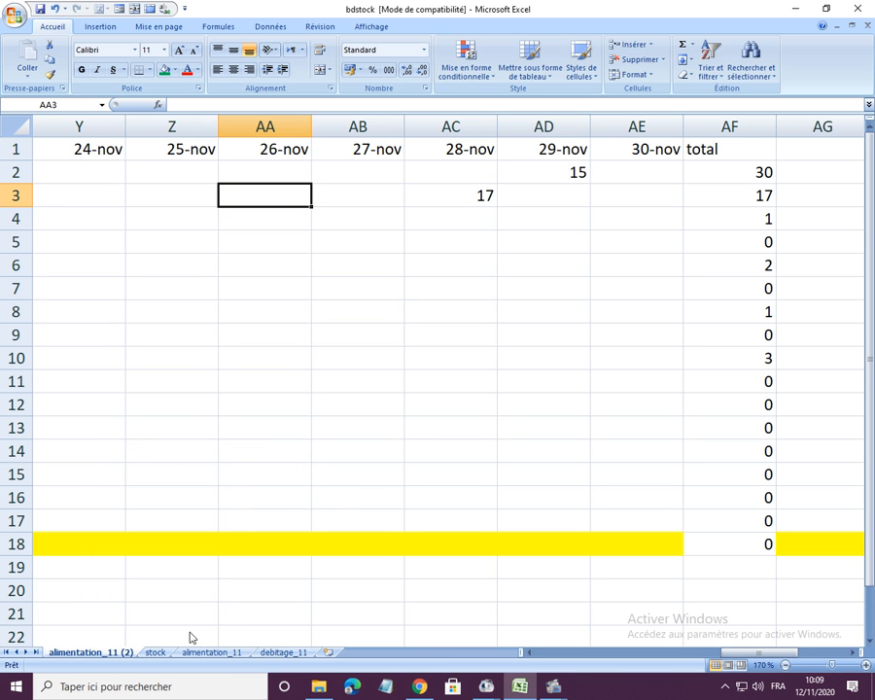
# - Rename the copied alimentation sheet as alimentation_12
pyautogui.click(127, 652)
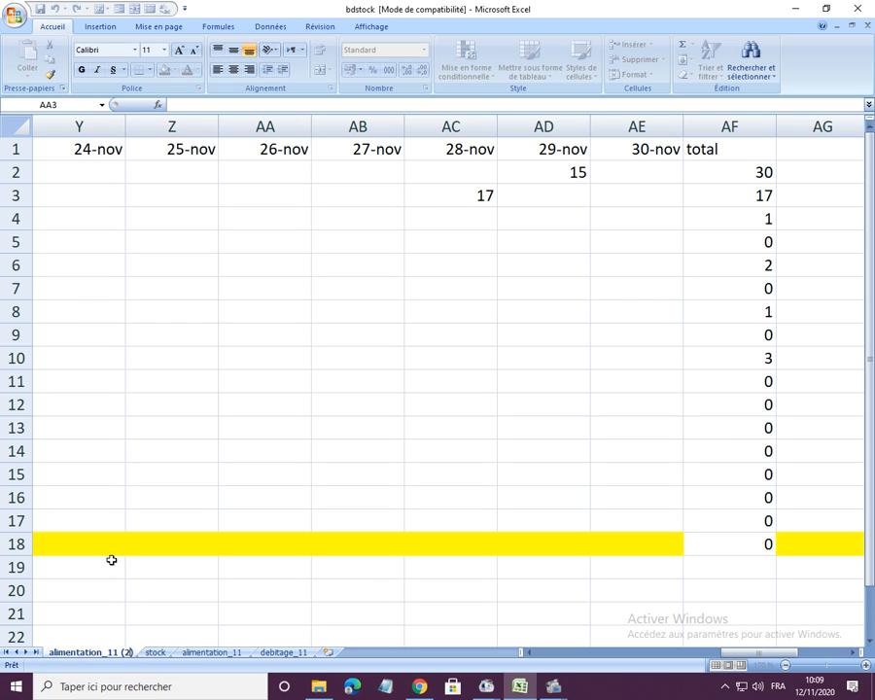
pyautogui.press('BackSpace')
pyautogui.press('BackSpace')
pyautogui.press('BackSpace')
pyautogui.press('BackSpace')
pyautogui.press('BackSpace')
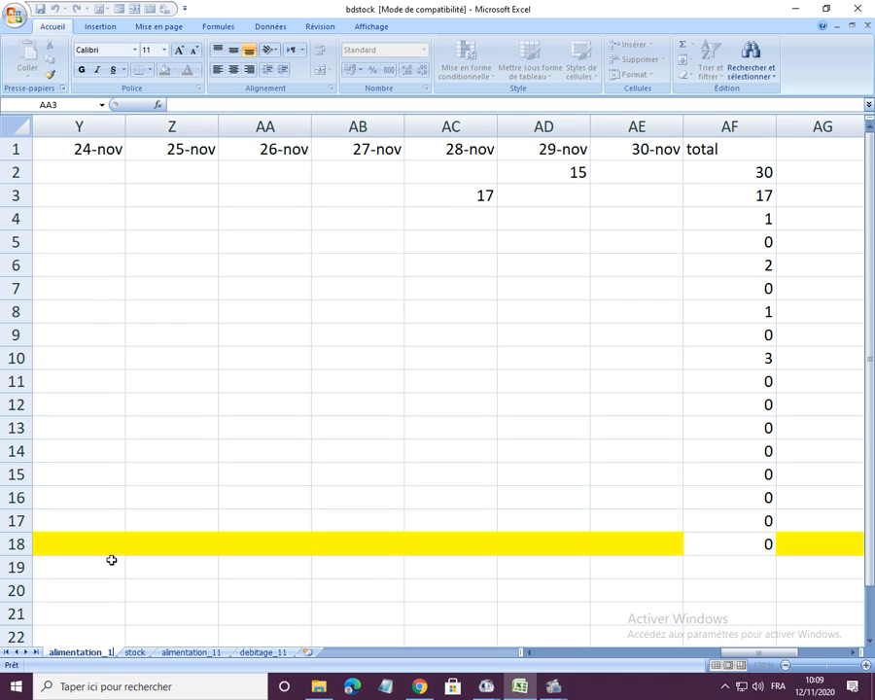
pyautogui.write('2')
pyautogui.press('Return')
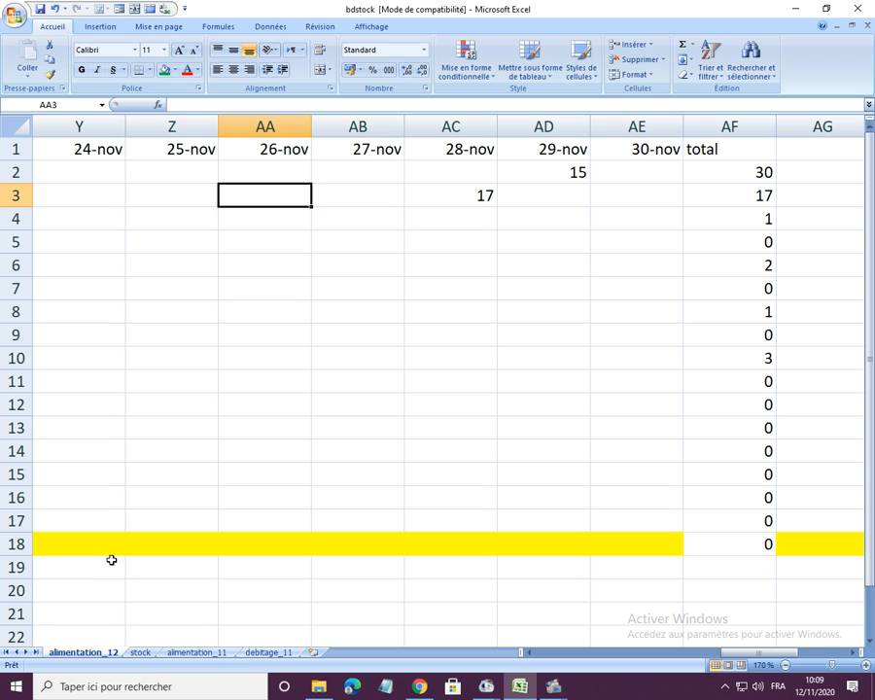
# - Reorder the sheets so stock comes first, followed by alimentation_11, alimentation_12 and debitage_11
pyautogui.click(187, 375)
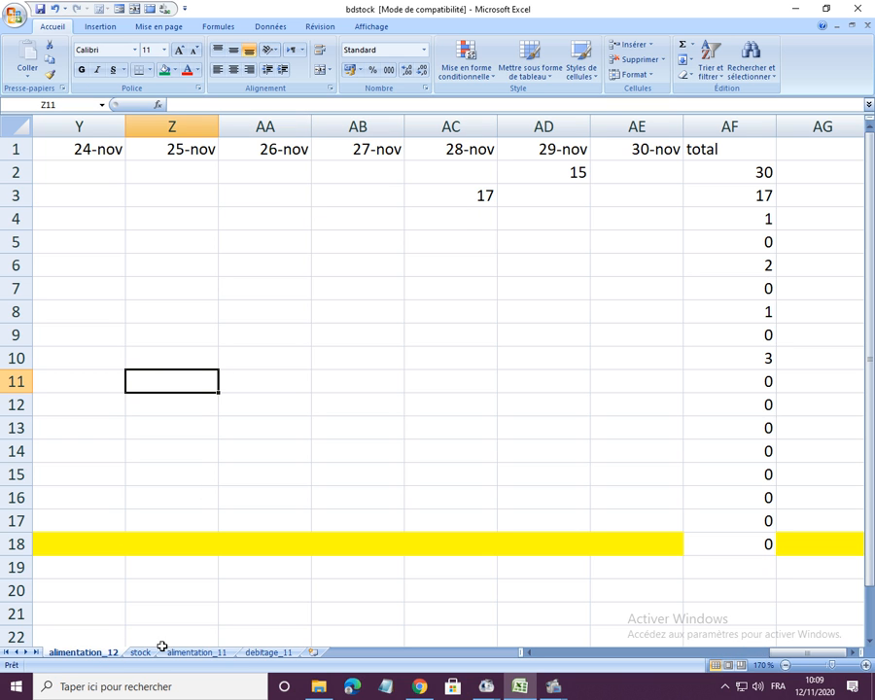
pyautogui.moveTo(139, 652)
pyautogui.mouseDown()
pyautogui.moveTo(58, 653)
pyautogui.moveTo(253, 650)
pyautogui.mouseUp()
pyautogui.click(74, 658)
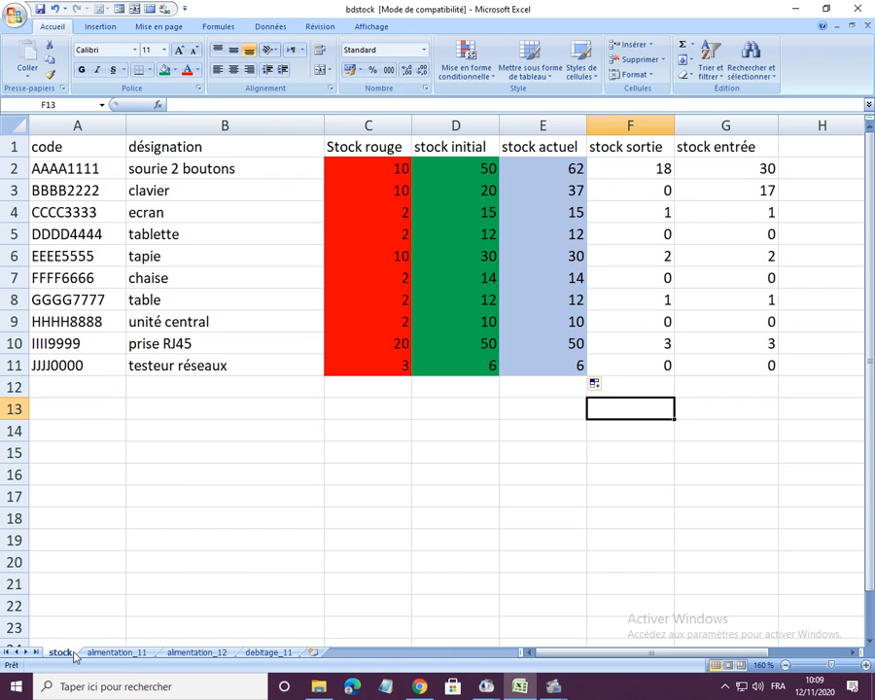
# - Extend the stock entrée formula in G2 of the stock sheet to =alimentation_11!AF2+alimentation_12!AF2
pyautogui.click(735, 169)
pyautogui.click(296, 105)
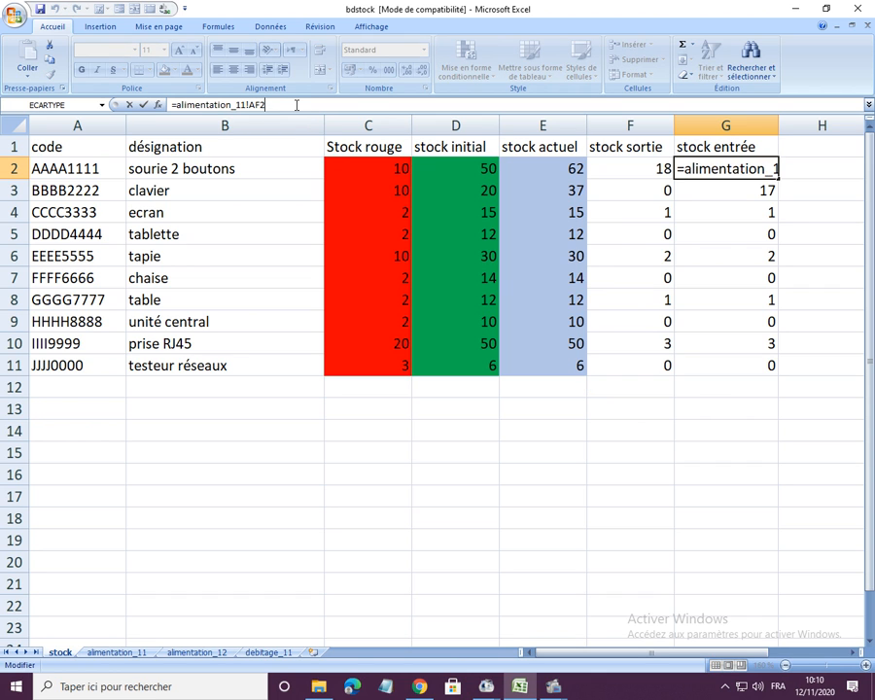
pyautogui.write('+')
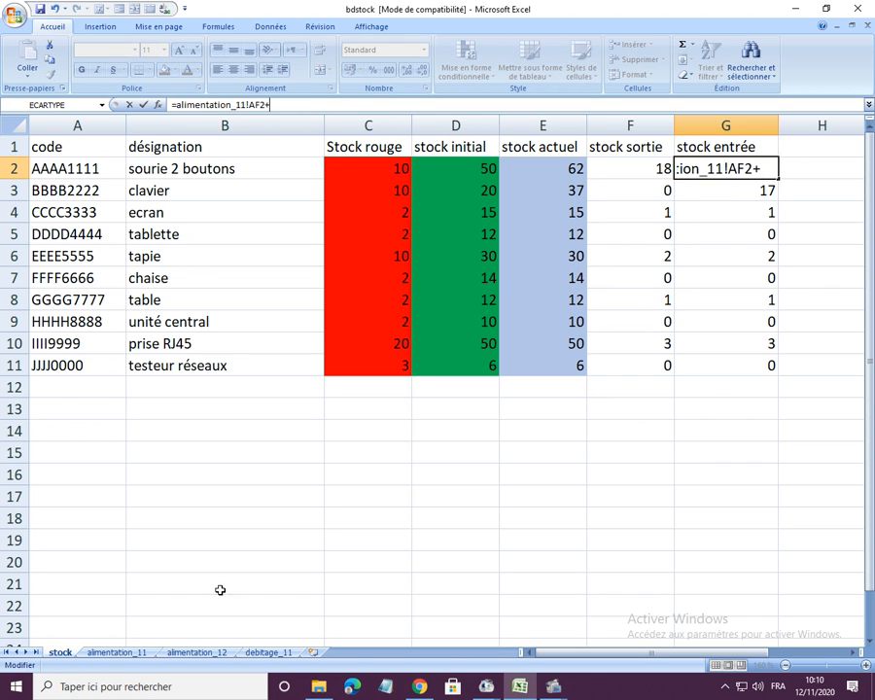
pyautogui.click(198, 653)
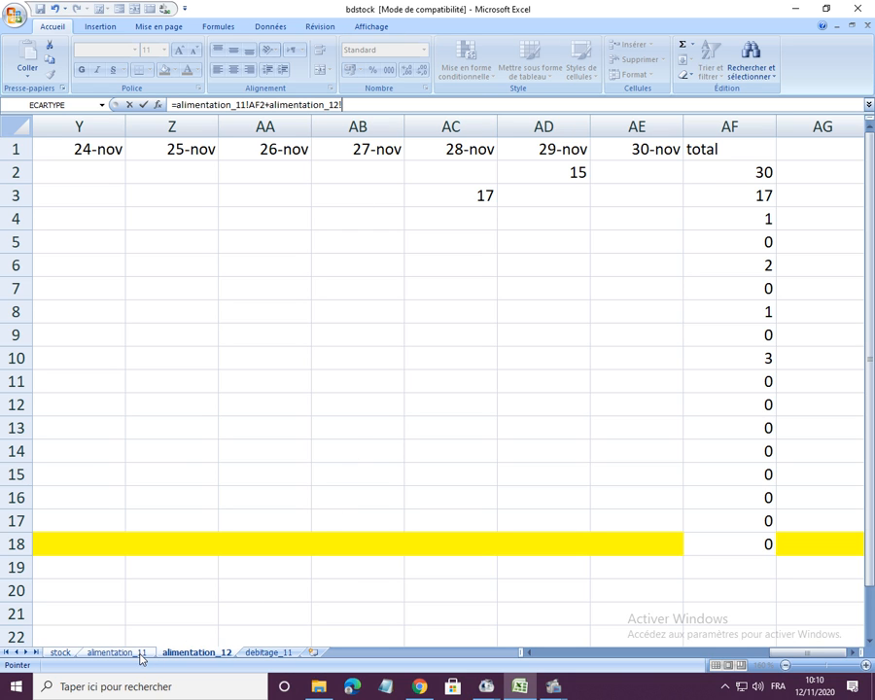
pyautogui.click(739, 170)
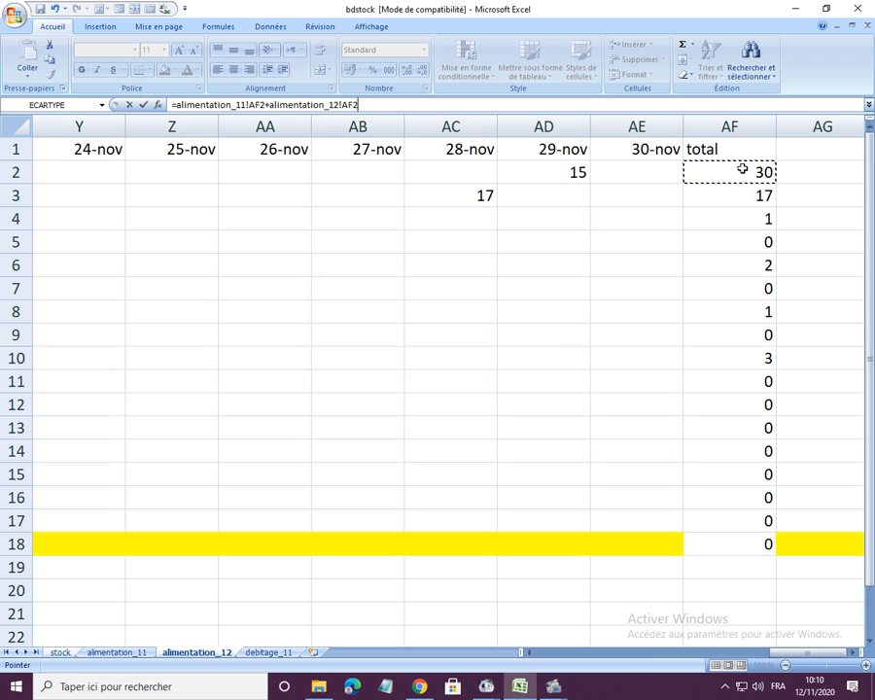
pyautogui.press('Return')
pyautogui.click(724, 142)
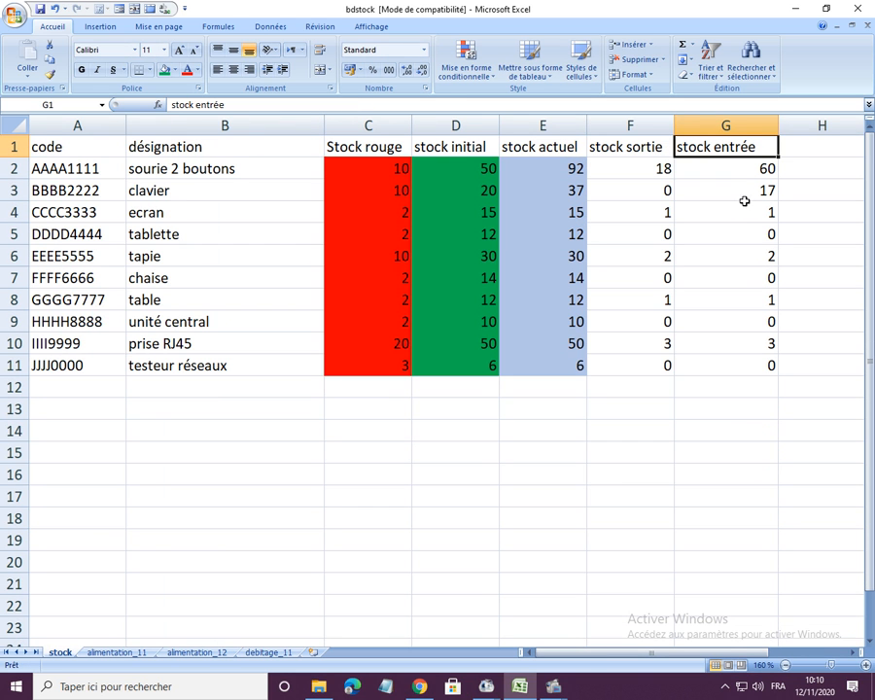
# - Fill the two-month stock entrée formula from G2 down to G11
pyautogui.click(714, 167)
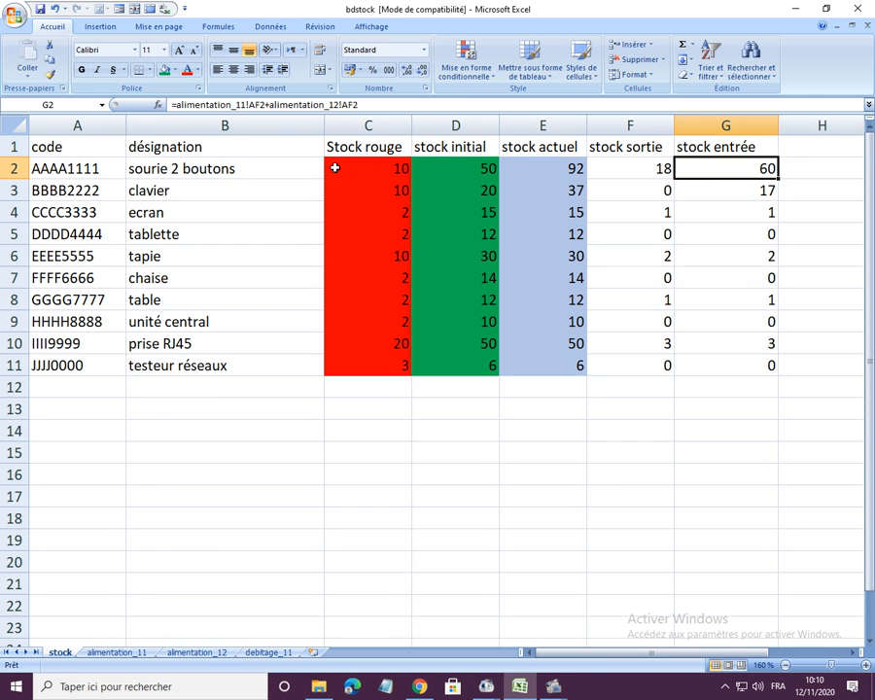
pyautogui.click(783, 172)
pyautogui.click(768, 169)
pyautogui.moveTo(778, 179); pyautogui.dragTo(784, 377)
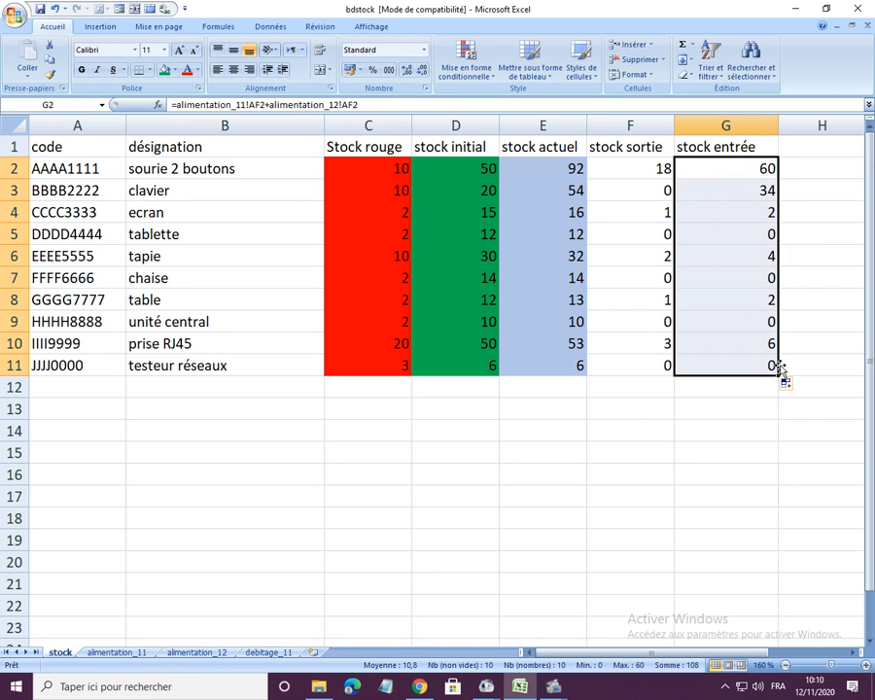
# - Review the formulas behind stock entrée, stock sortie and stock actuel for sourie 2 boutons, along with the désignation column
pyautogui.click(724, 171)
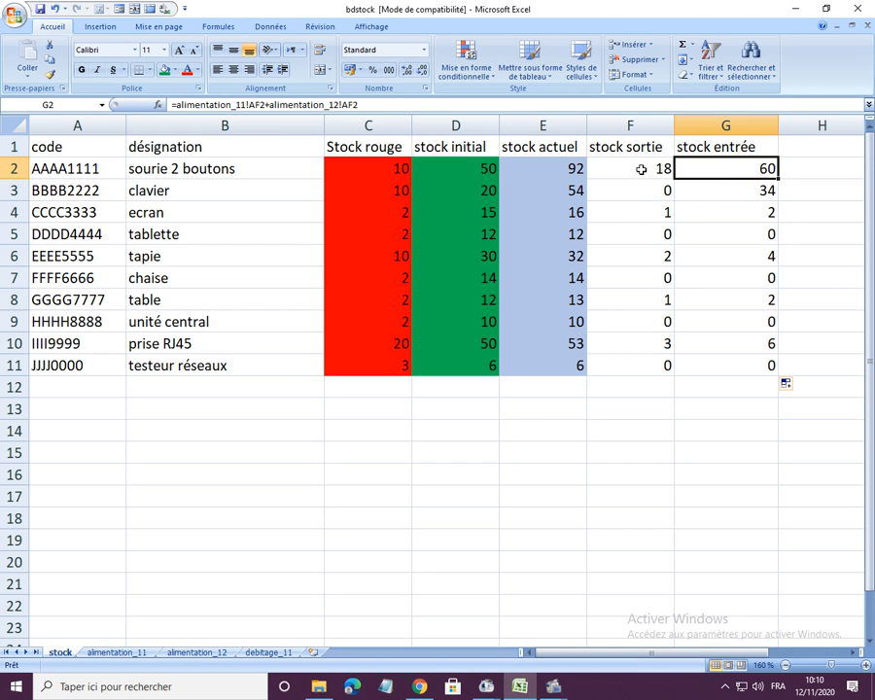
pyautogui.click(553, 171)
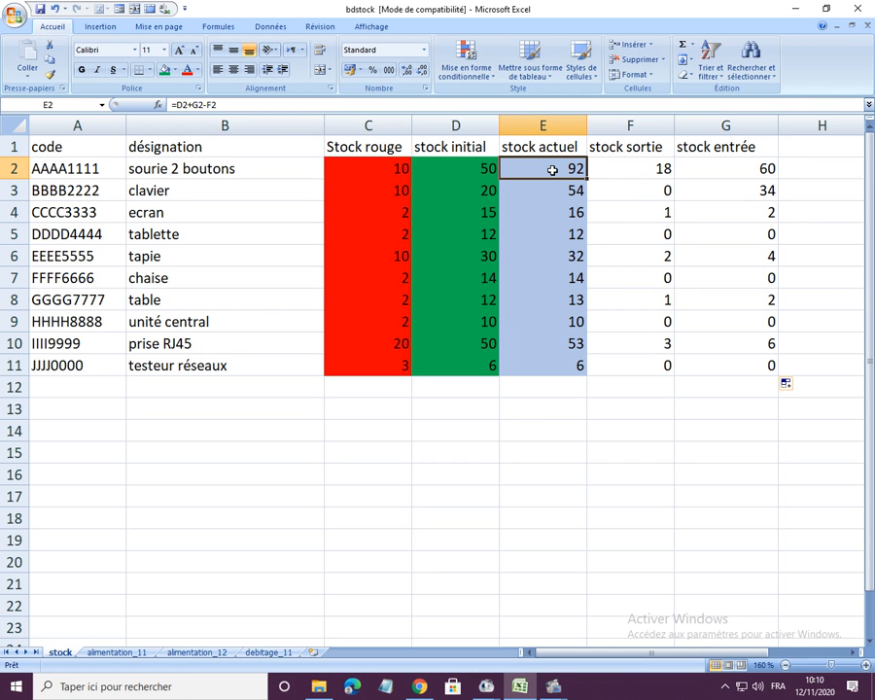
pyautogui.click(719, 169)
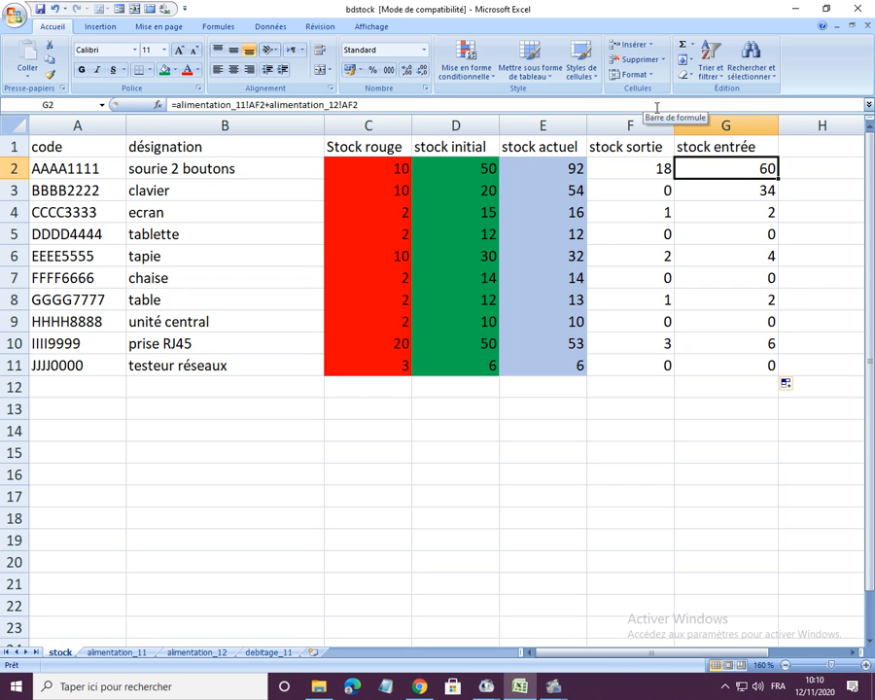
pyautogui.click(657, 170)
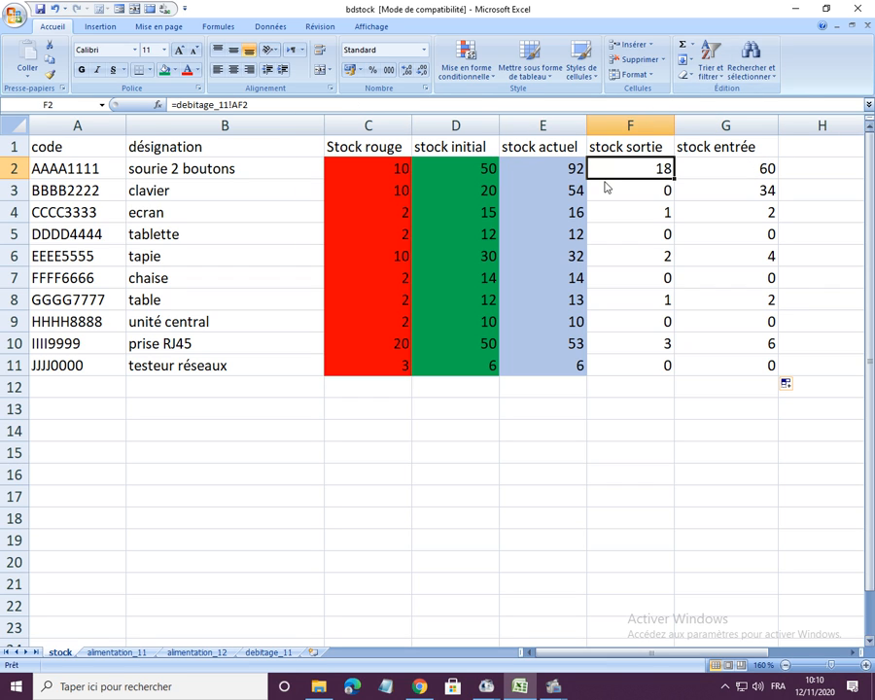
pyautogui.click(566, 163)
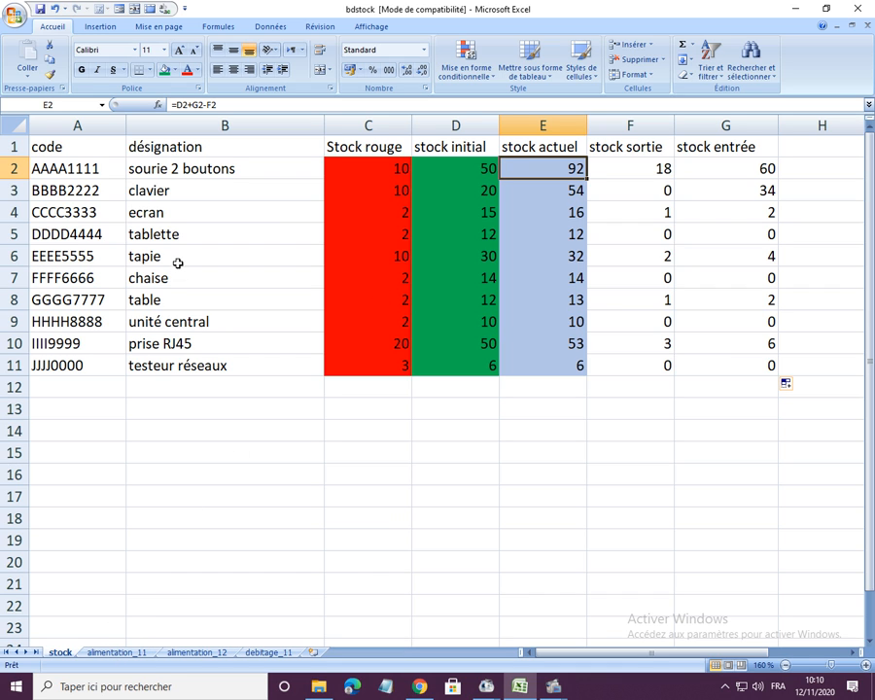
pyautogui.click(225, 170)
pyautogui.click(197, 209)
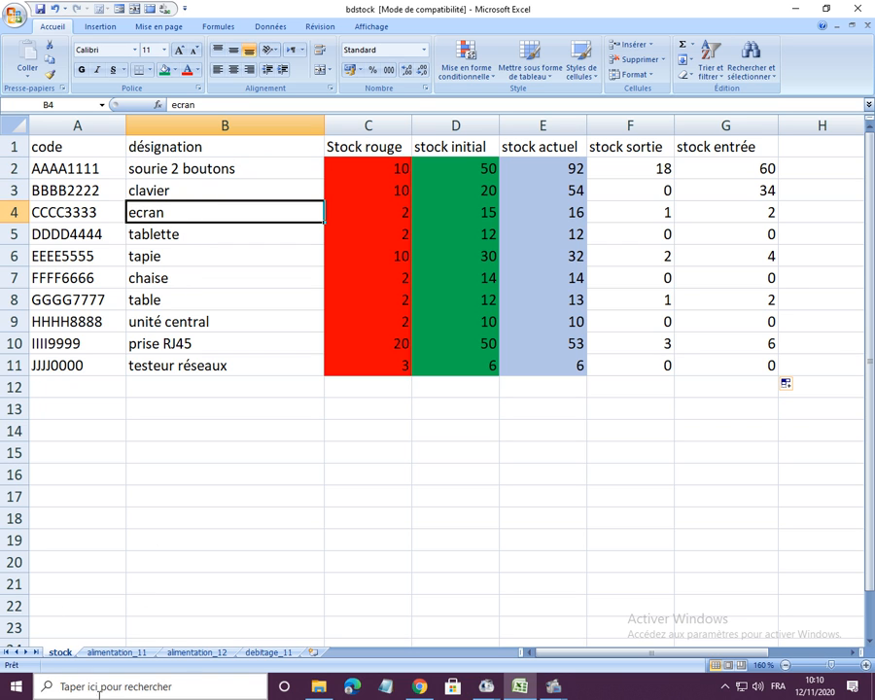
# - Check how alimentation_11 links its désignations to the stock sheet, and compare the stock sortie and stock entrée formulas in row 2
pyautogui.click(121, 652)
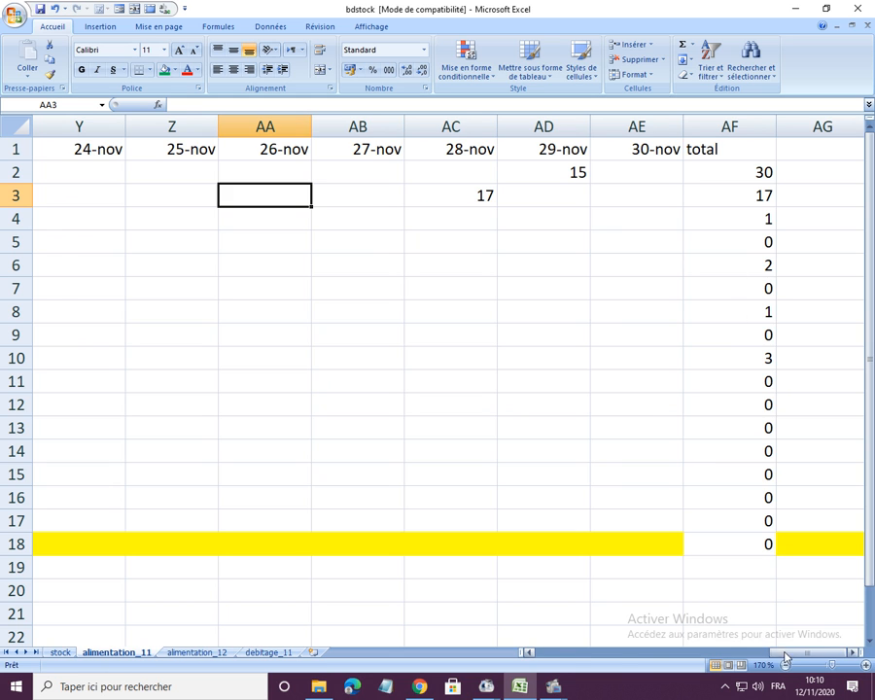
pyautogui.moveTo(785, 652); pyautogui.dragTo(535, 657)
pyautogui.click(121, 190)
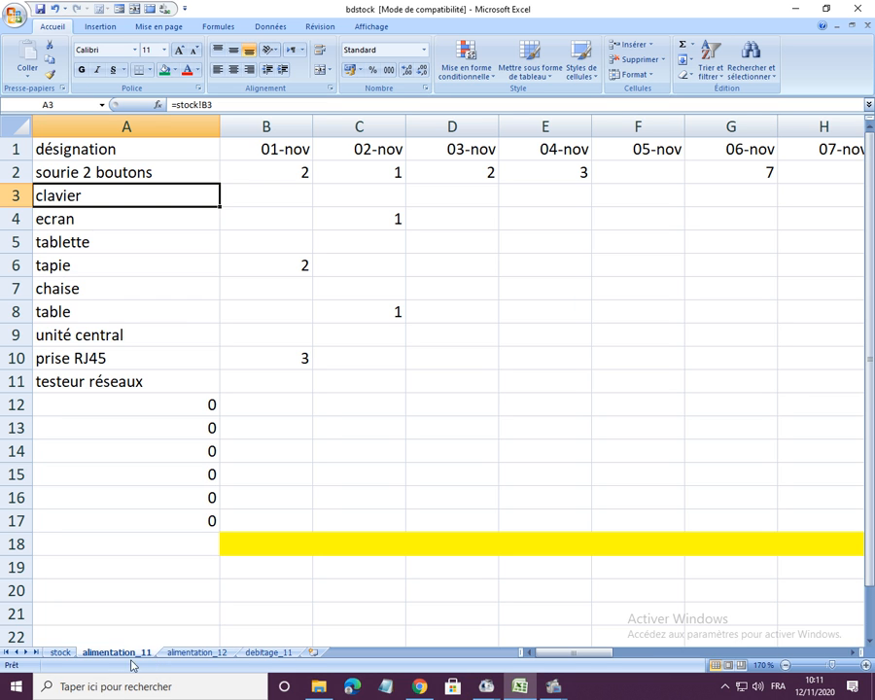
pyautogui.click(61, 653)
pyautogui.click(630, 176)
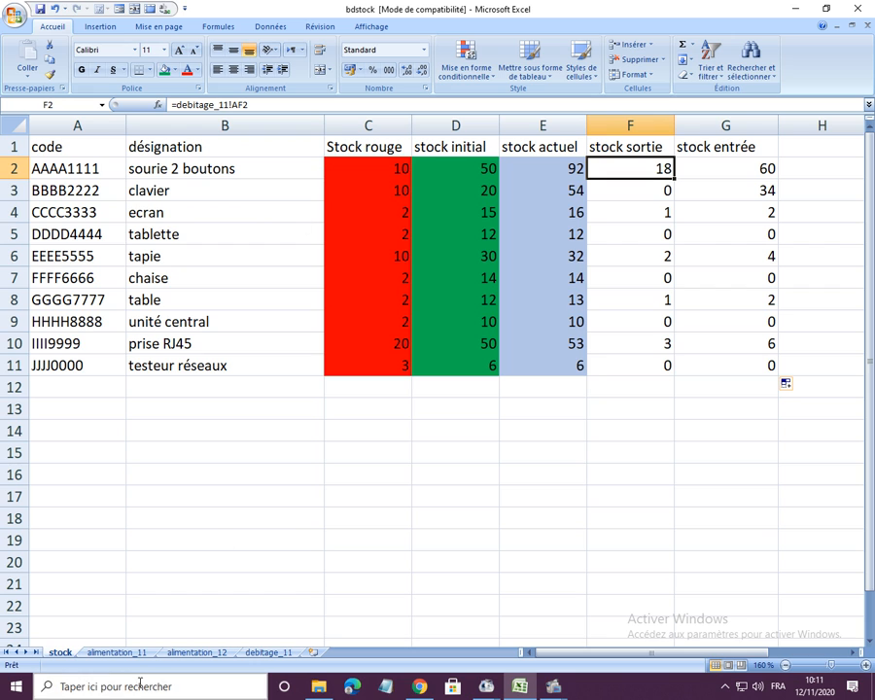
pyautogui.click(720, 152)
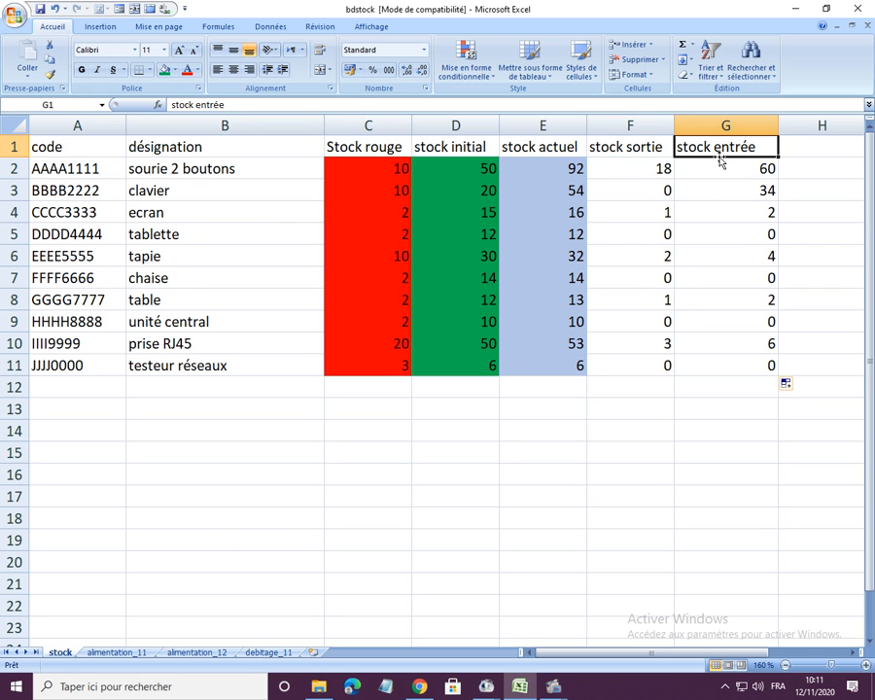
pyautogui.click(747, 168)
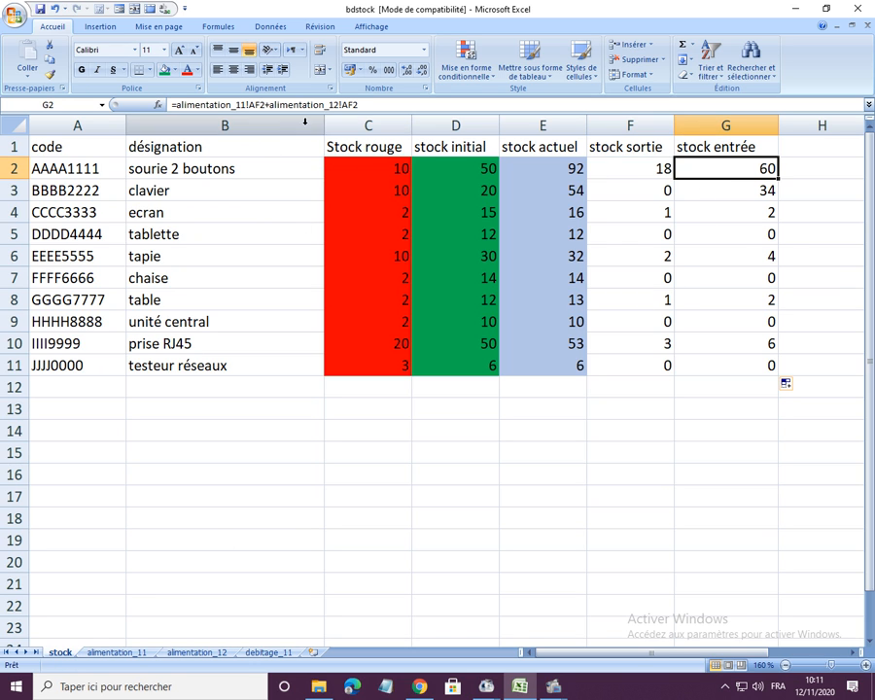